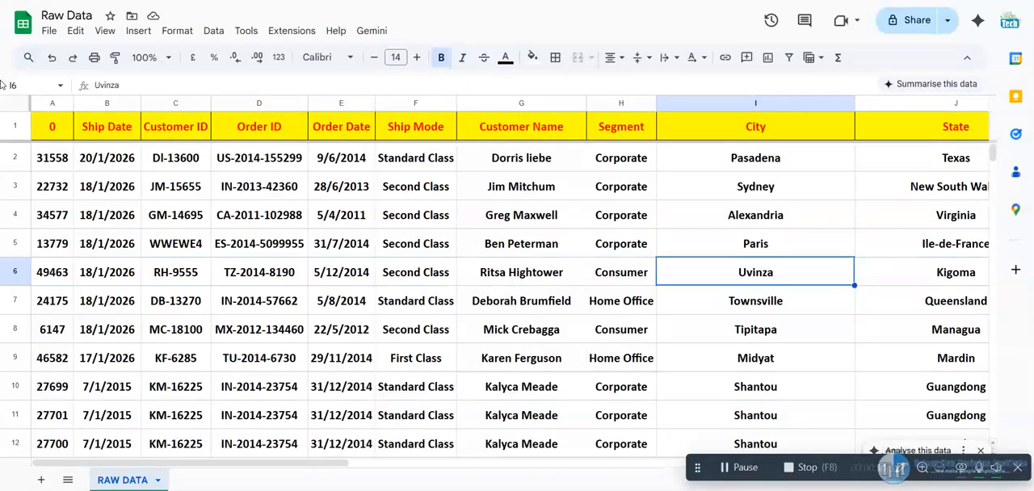
Replace the header in cell A1 of the RAW DATA sheet with Row ID
left_click(48, 127)
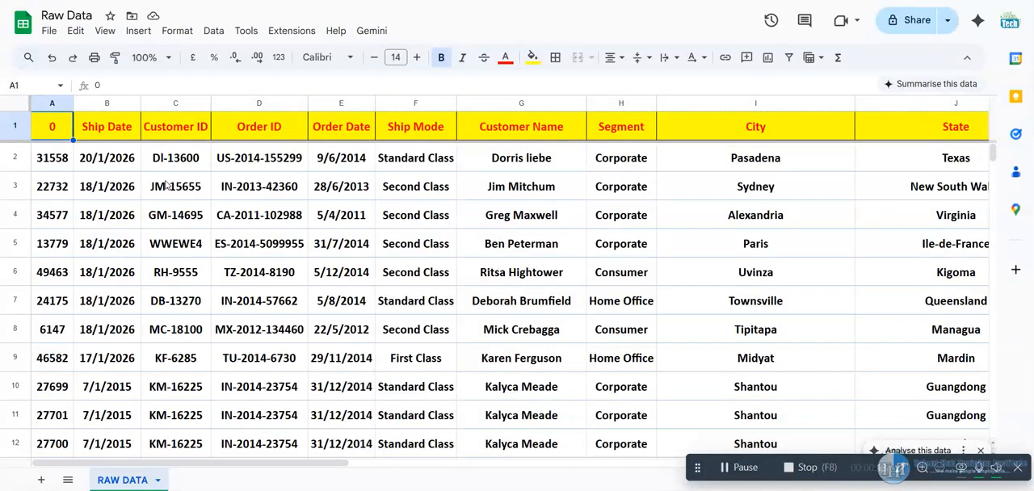
key("Delete")
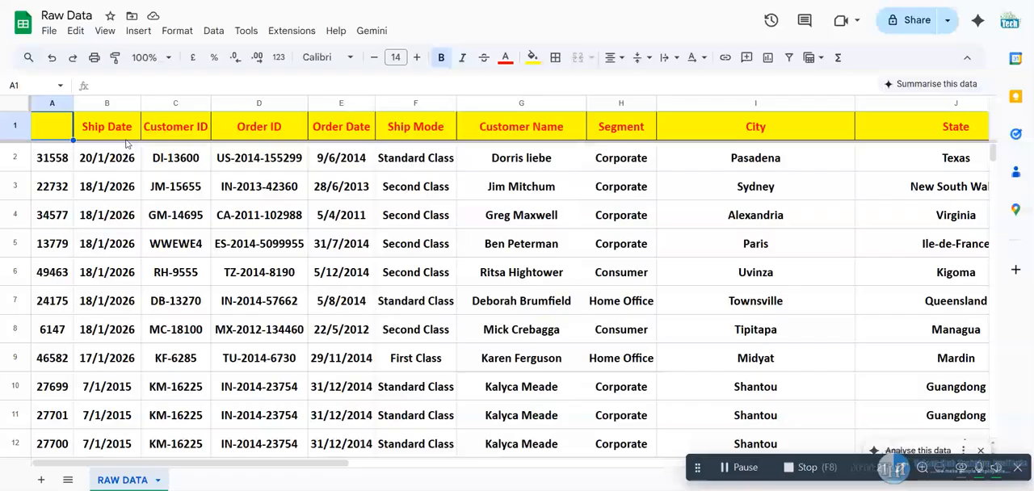
type("Row")
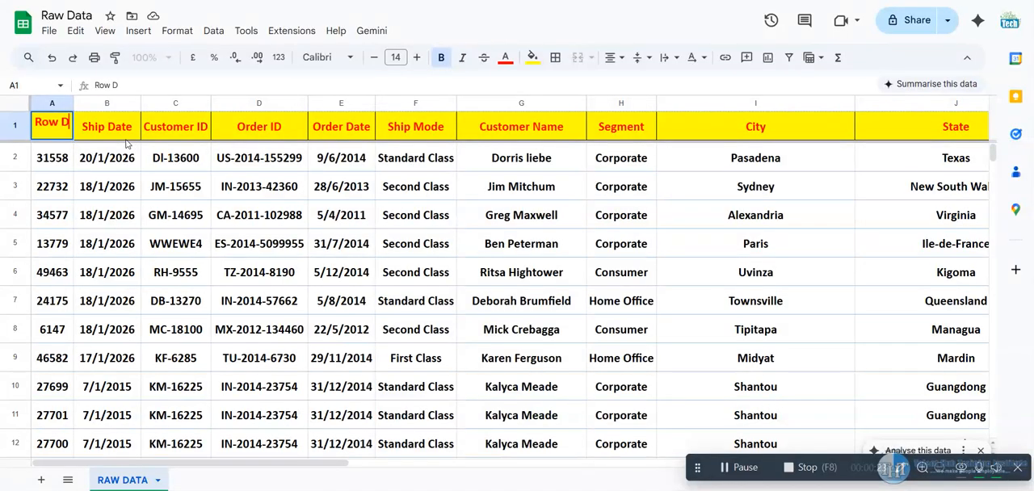
type(" D")
key("BackSpace")
type("ID")
key("Return")
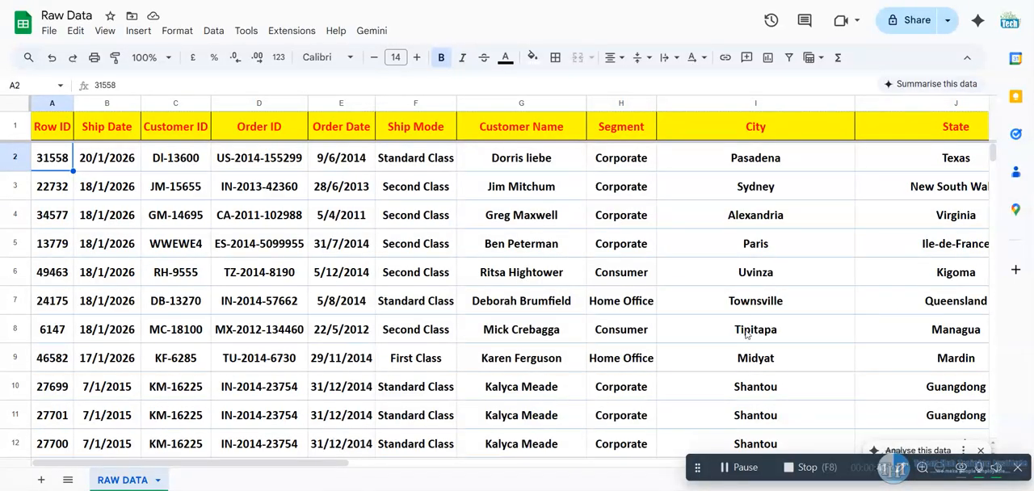
Add a new blank sheet to the workbook
left_click(692, 467)
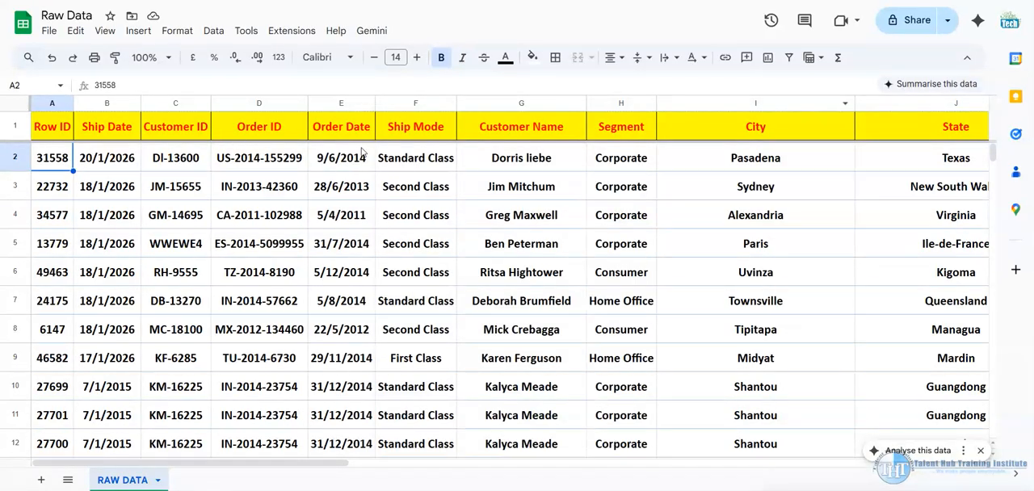
left_click(41, 480)
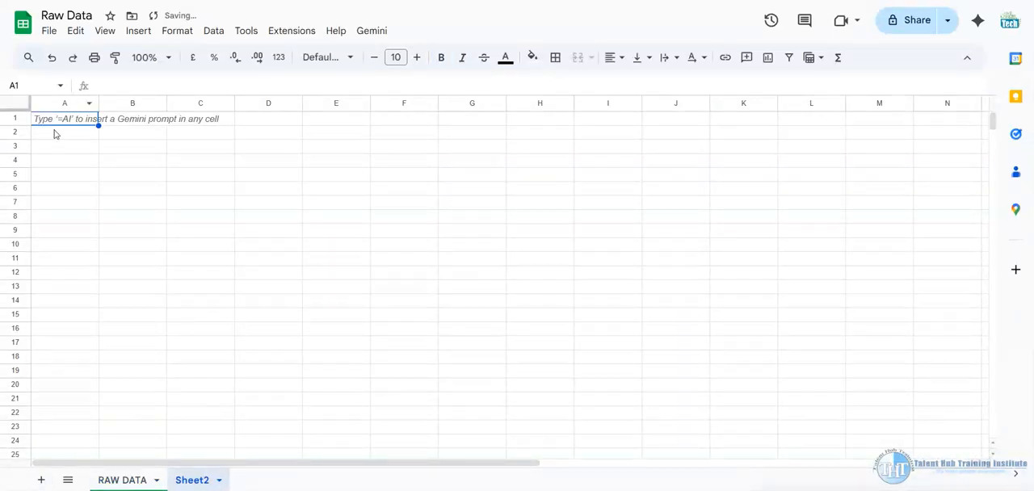
type("=")
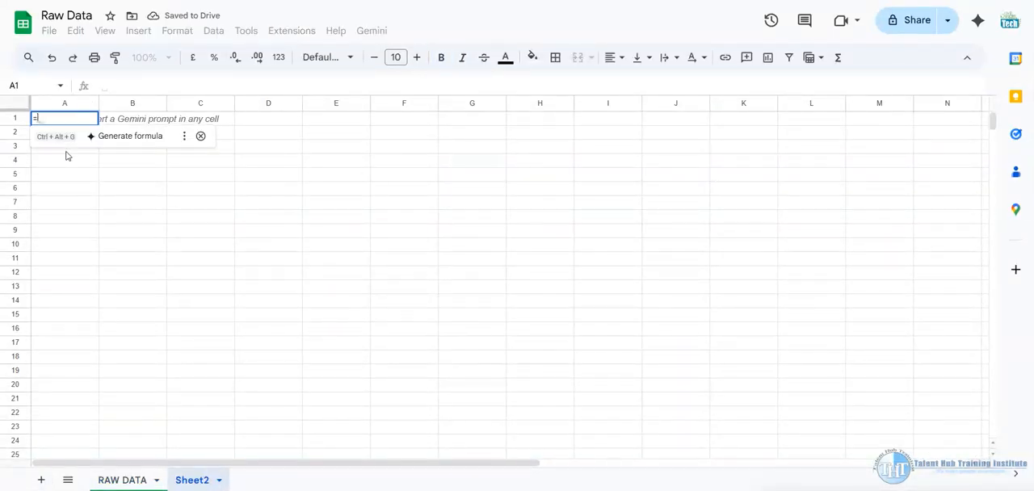
type("filter")
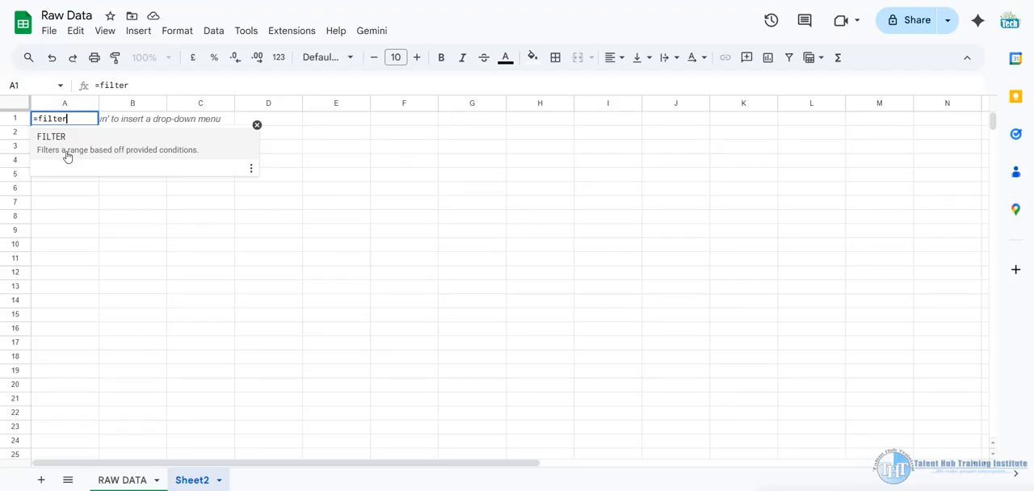
left_click(109, 150)
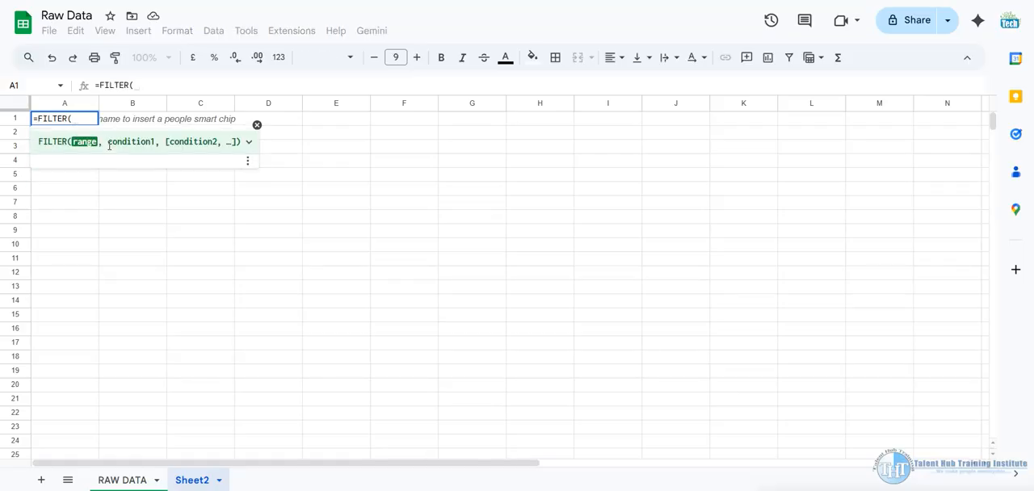
key("BackSpace")
key("BackSpace")
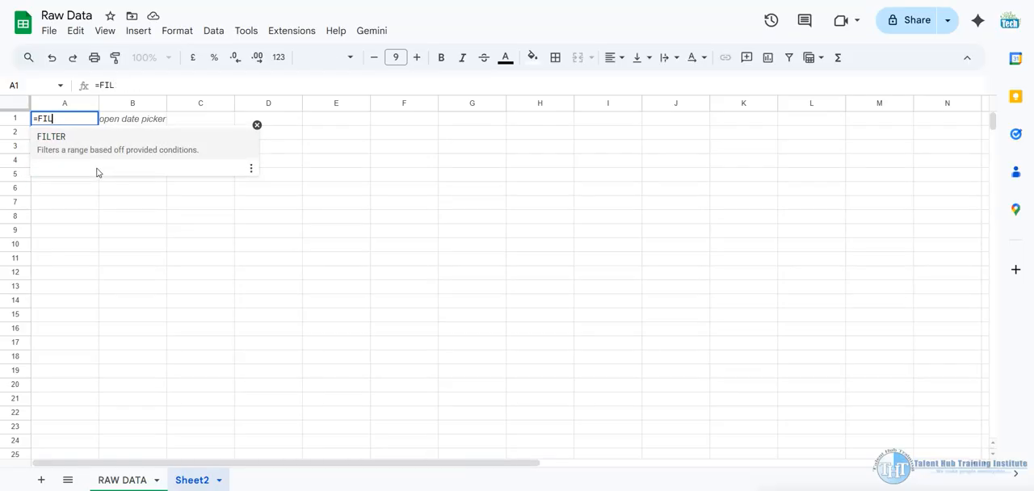
key("BackSpace")
key("BackSpace")
key("BackSpace")
key("BackSpace")
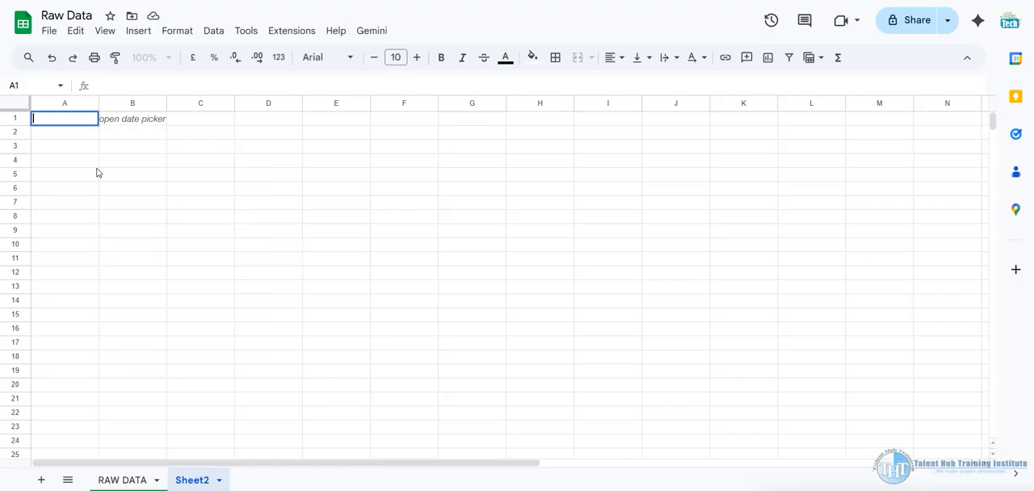
left_click(144, 138)
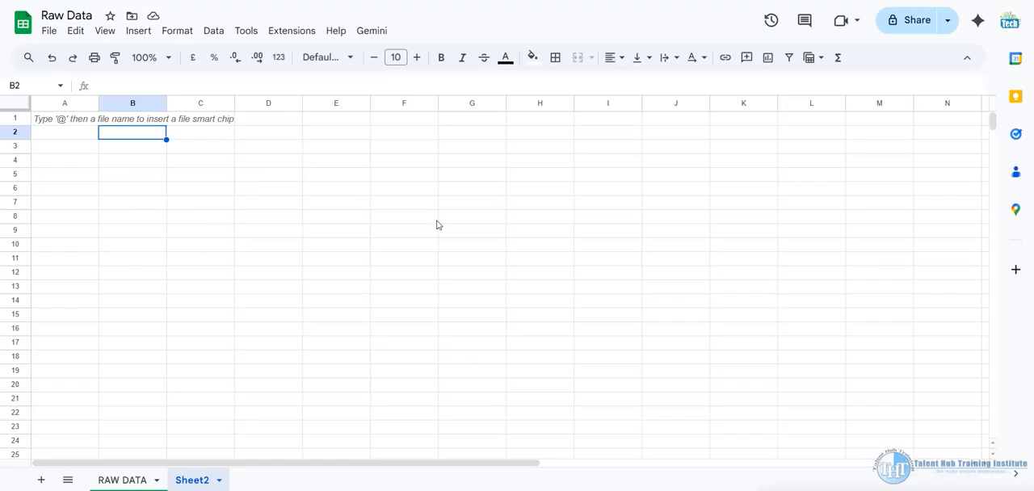
left_click(125, 478)
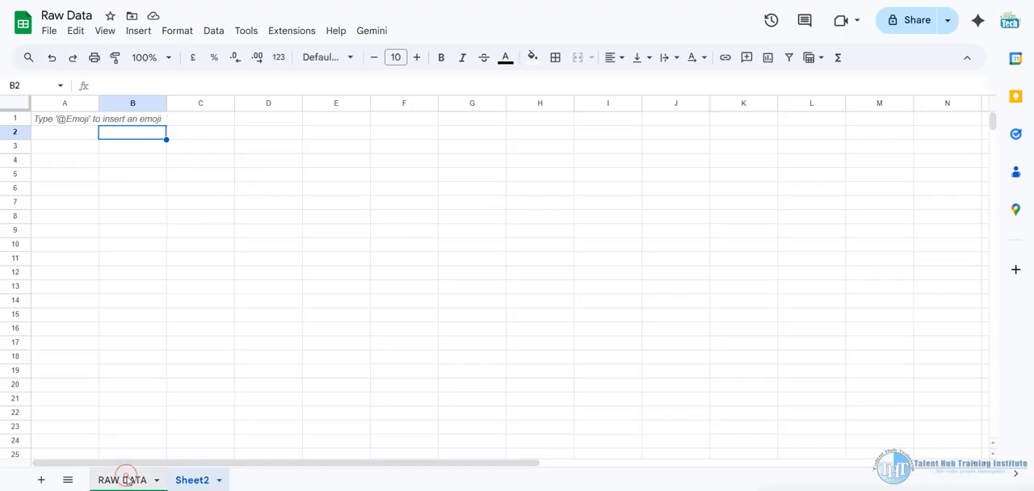
scroll(527, 212, "down", 15)
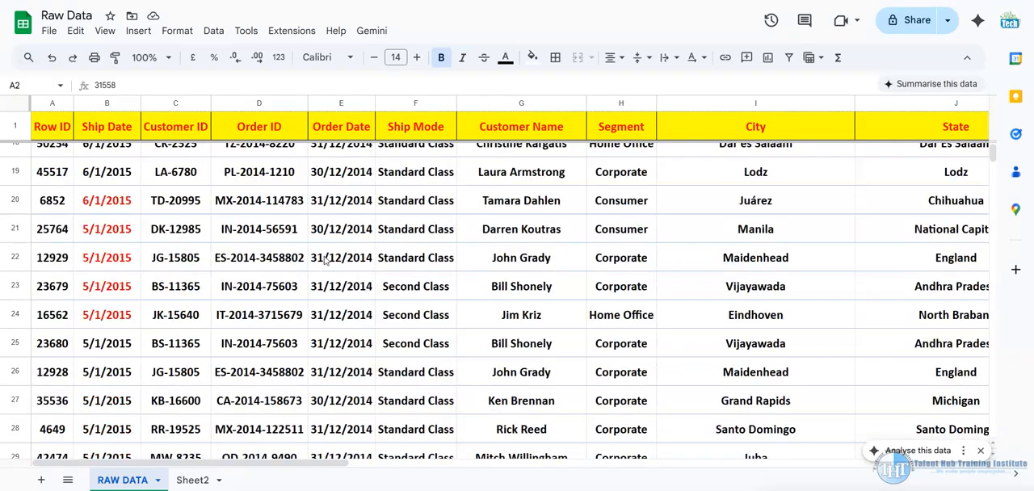
scroll(341, 253, "up", 15)
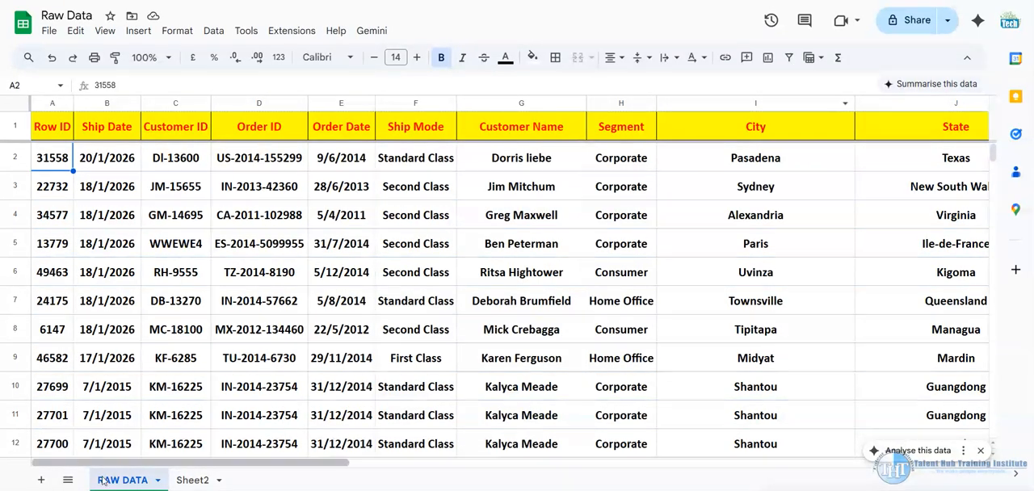
left_click(187, 480)
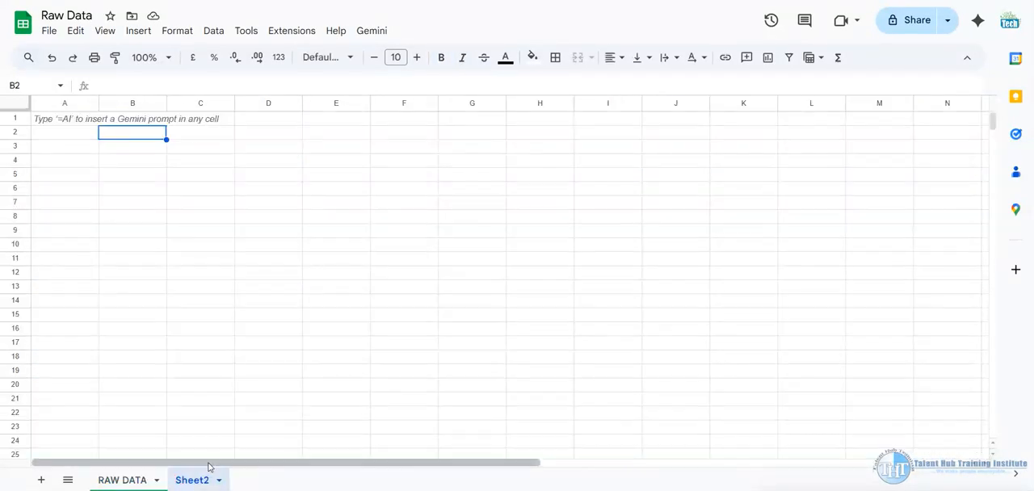
left_click(76, 134)
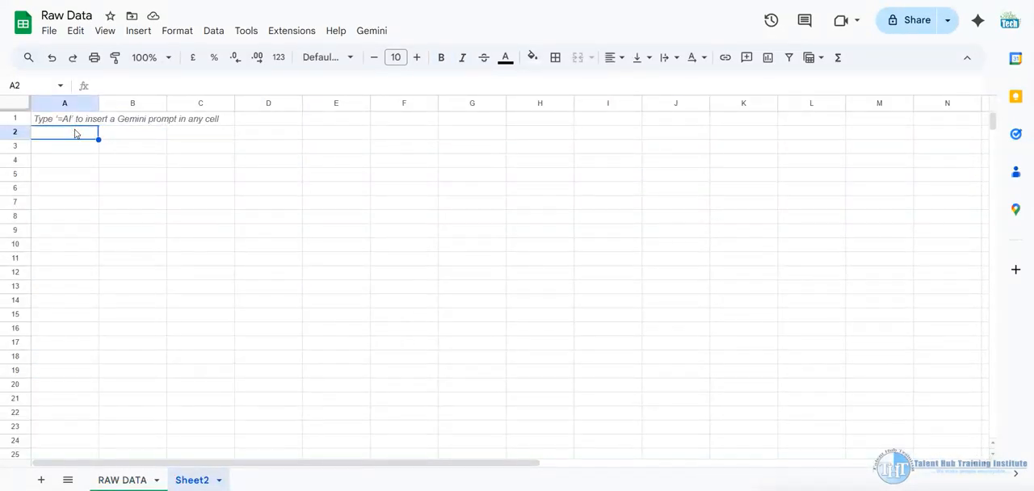
Copy the header row from Row ID to Order Priority in RAW DATA and paste it into Sheet2 starting at cell A1
left_click(122, 480)
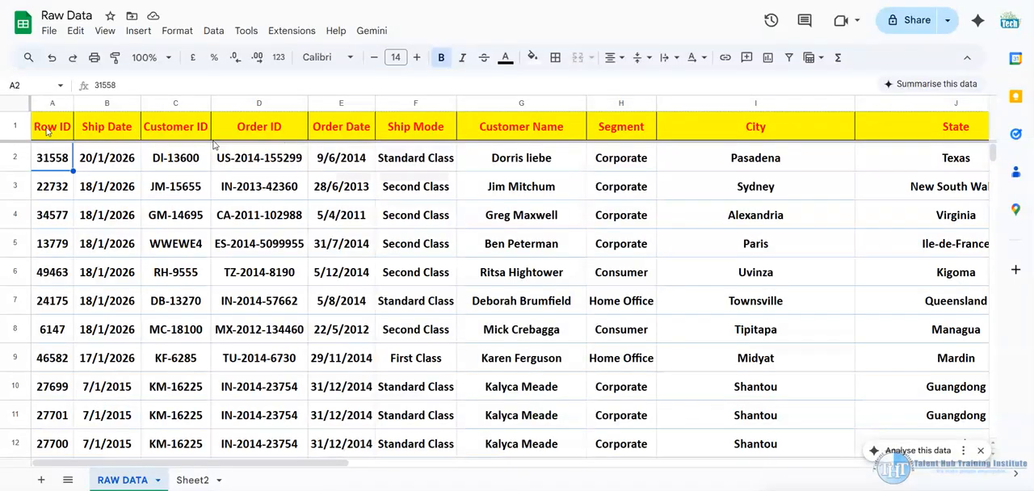
left_click_drag(50, 134, 859, 127)
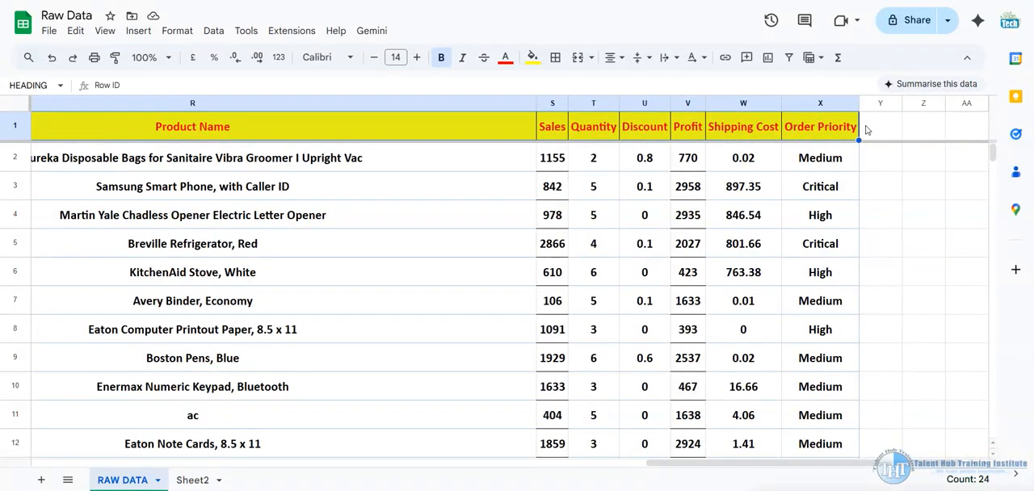
key("ctrl+c")
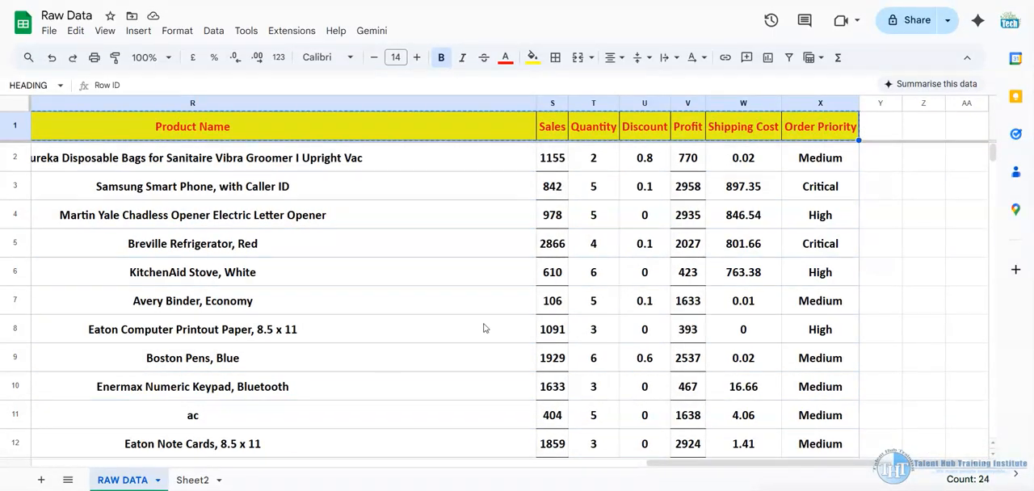
left_click(191, 480)
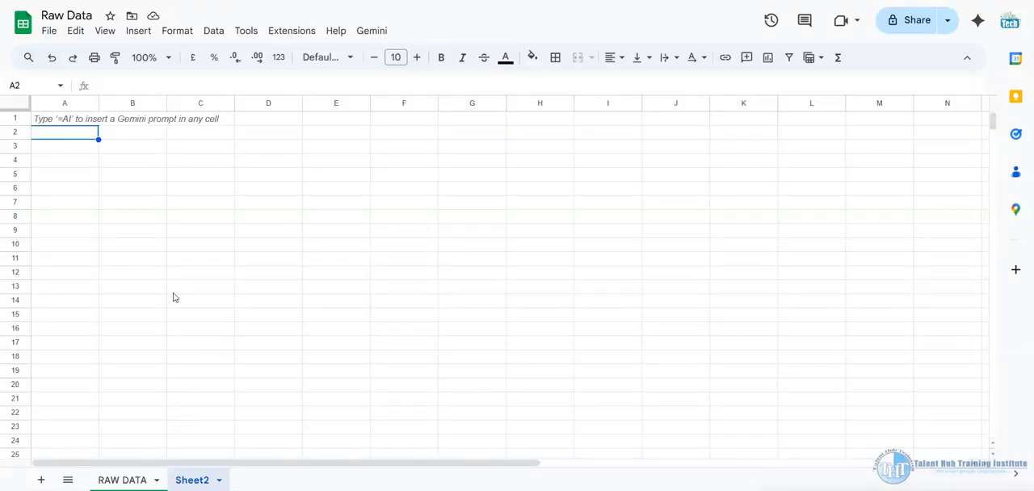
left_click(71, 124)
key("ctrl+v")
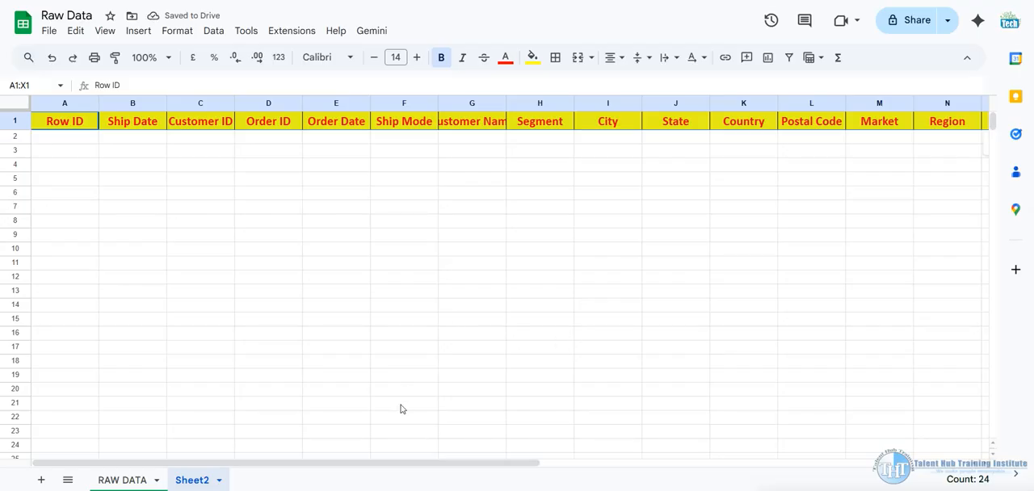
Start a FILTER formula in cell A2 of Sheet2, below the Row ID header
left_click(131, 480)
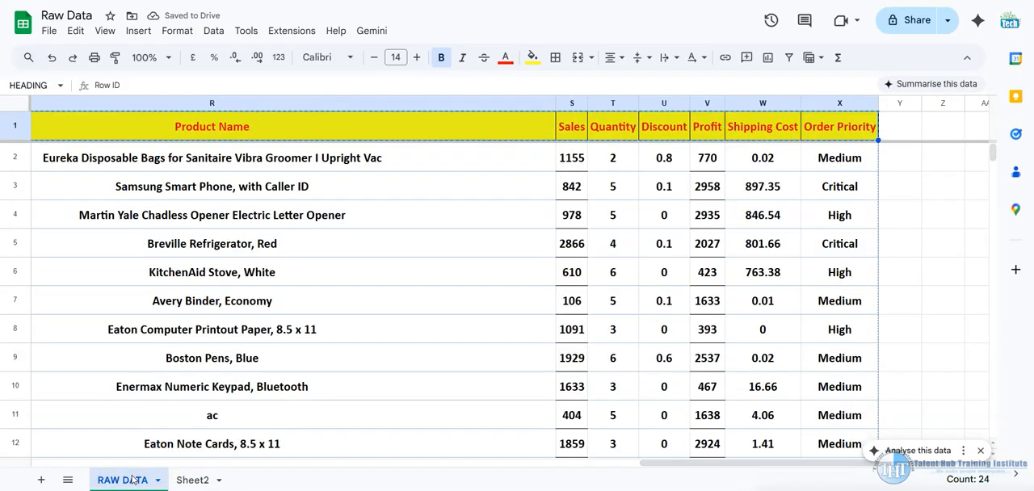
left_click(194, 478)
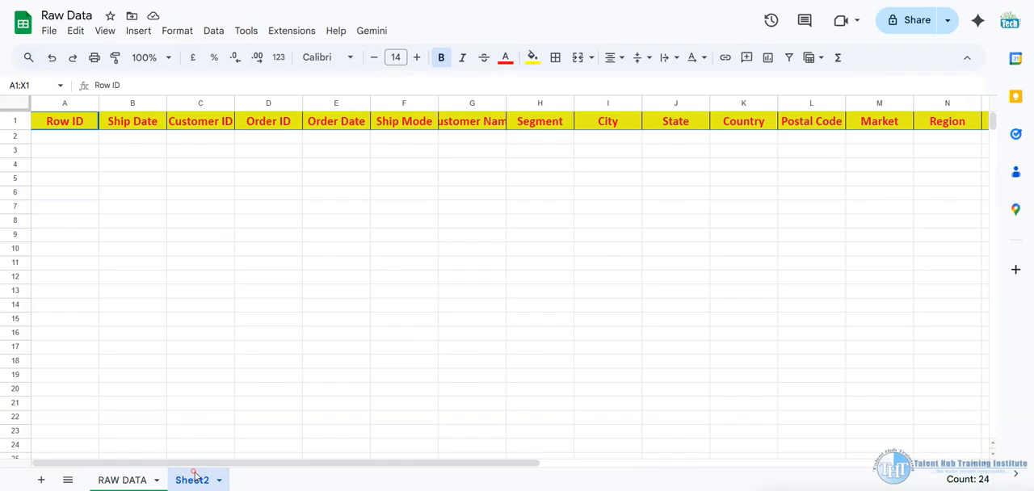
left_click(83, 138)
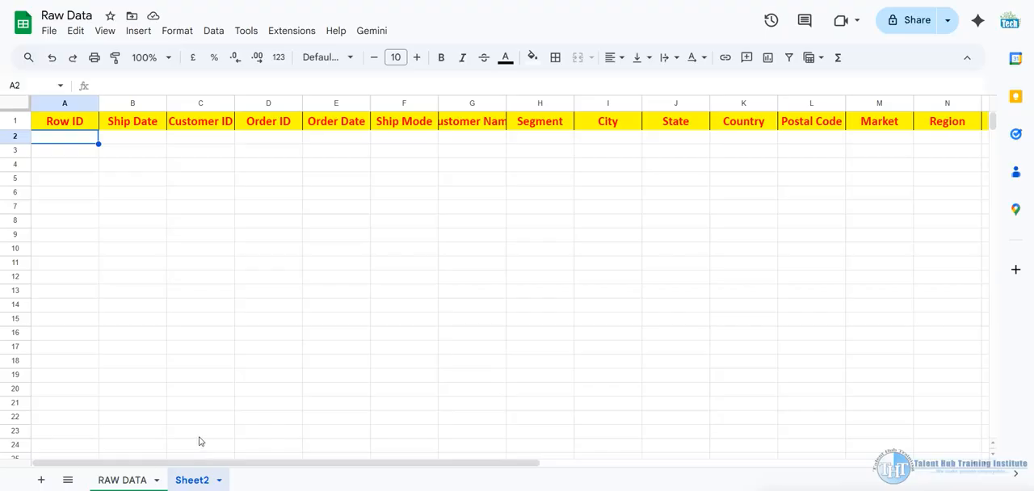
type("=")
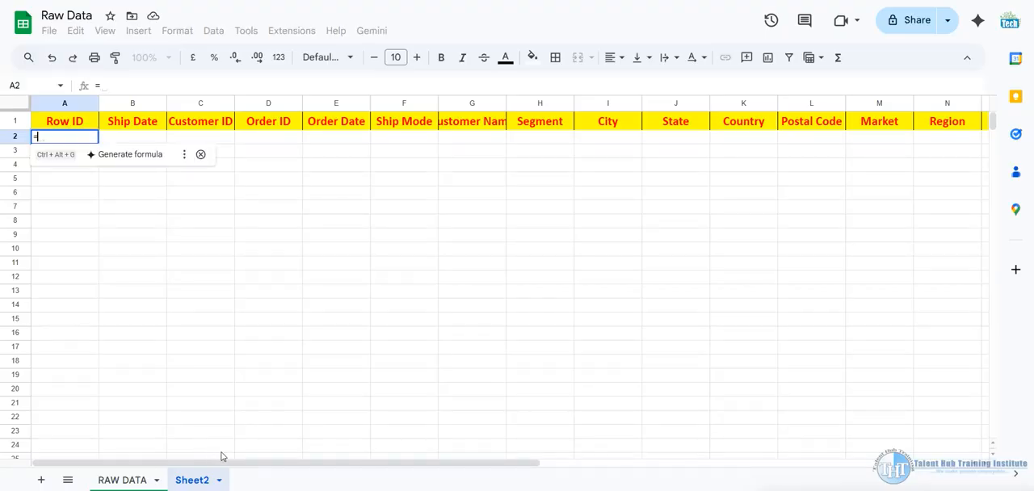
type("fil")
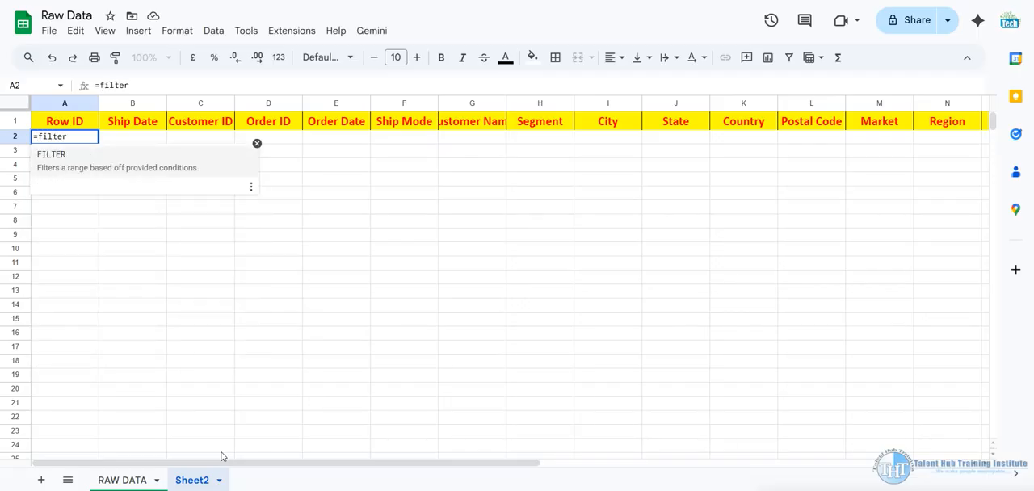
type("ter")
key("Tab")
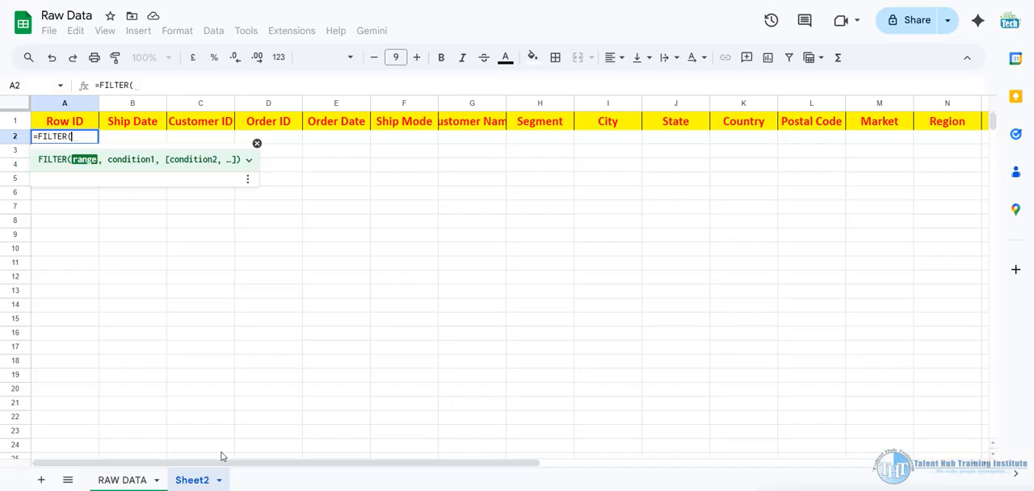
Examine the FILTER function's help on its example, range and condition arguments, and collapse it again
left_click(248, 160)
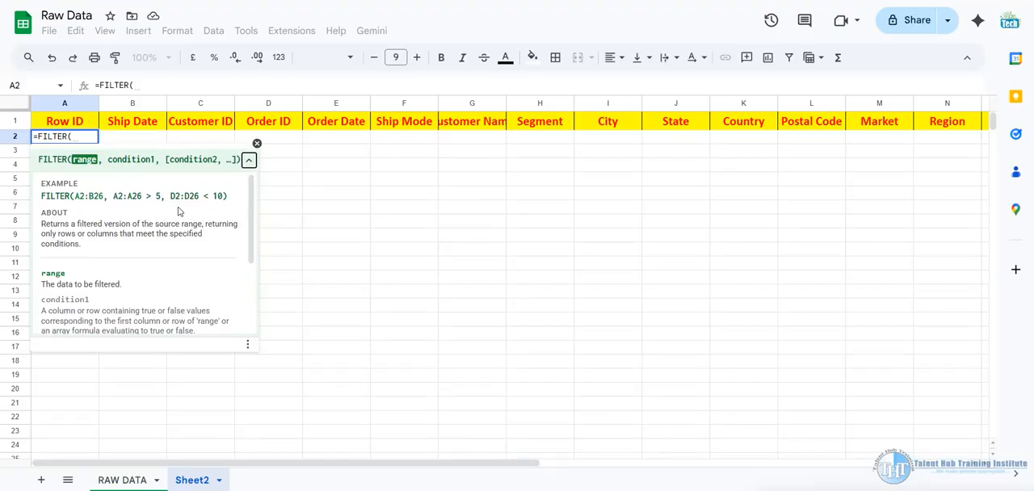
scroll(176, 225, "down", 3)
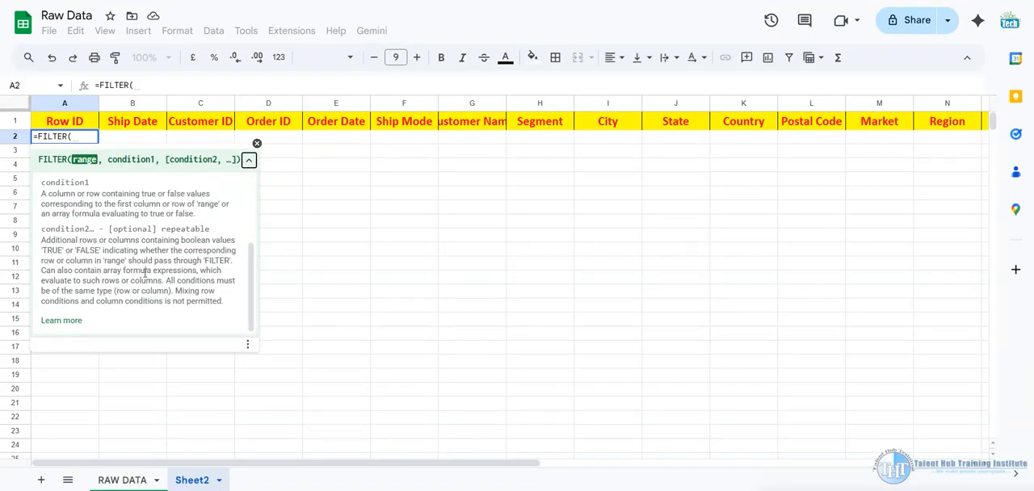
scroll(145, 273, "up", 4)
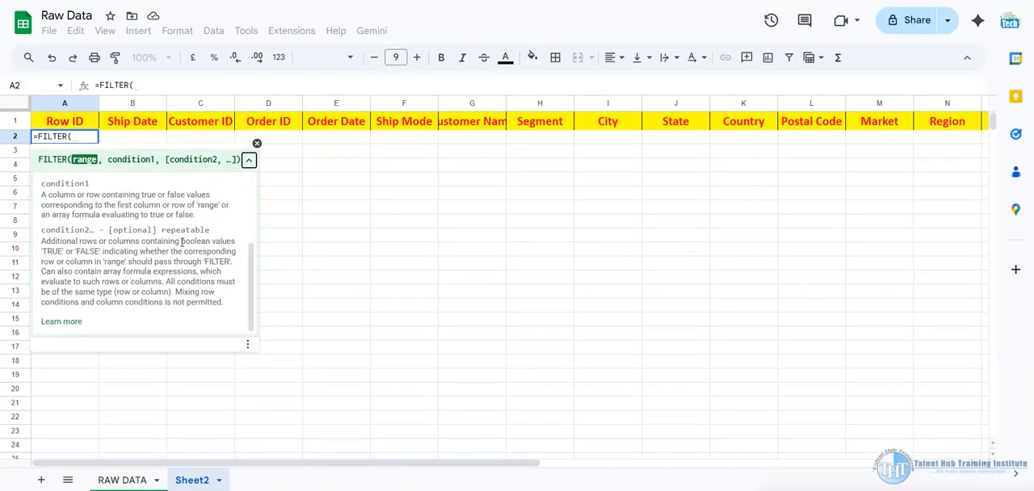
left_click(249, 162)
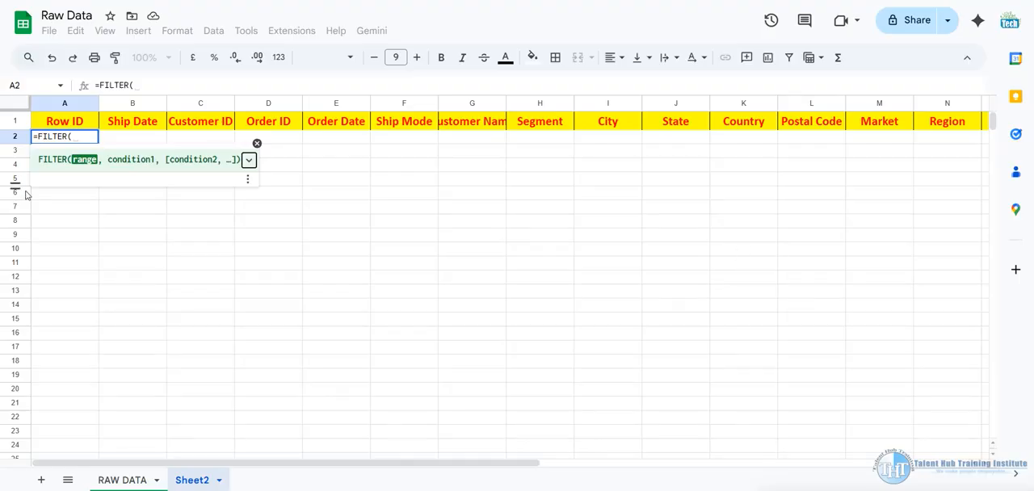
Set the FILTER formula's range argument to 'RAW DATA'!A2:X51291 and continue to the condition argument
left_click(129, 481)
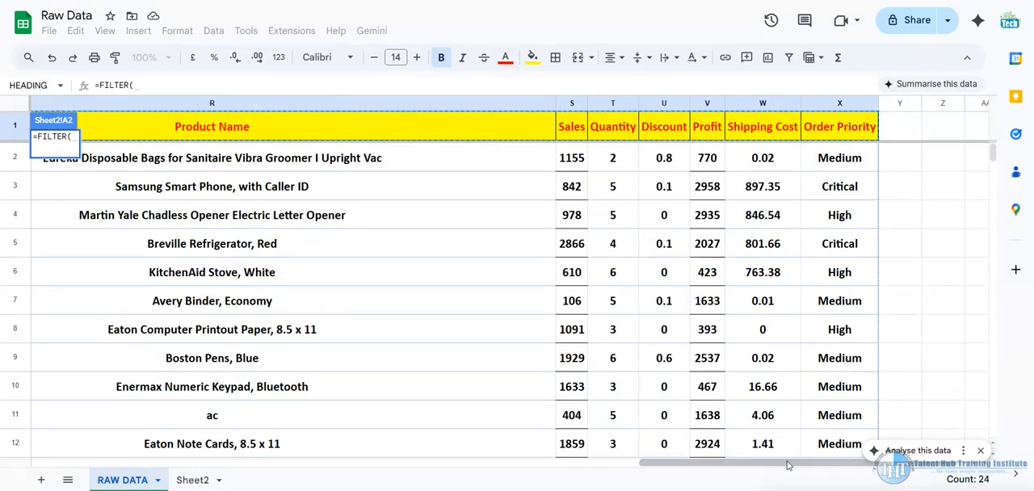
left_click_drag(801, 463, 191, 462)
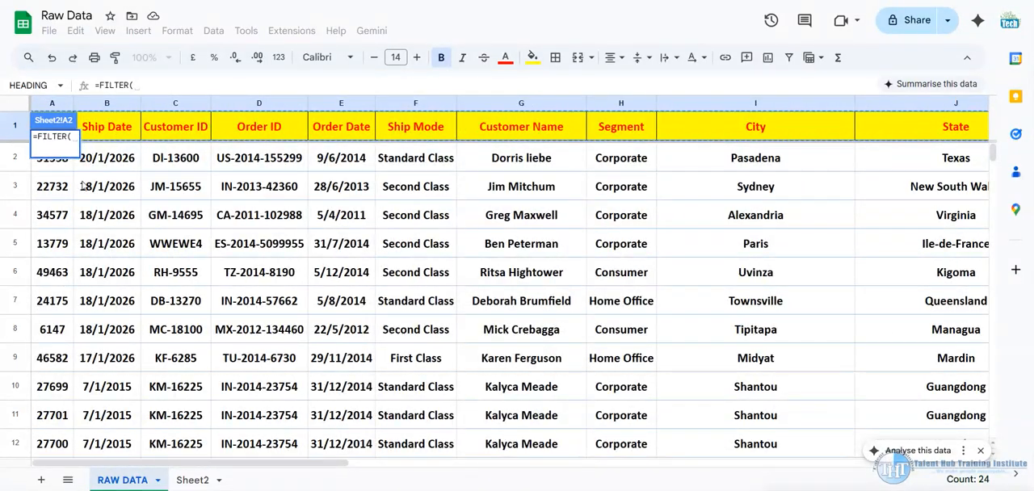
left_click(54, 164)
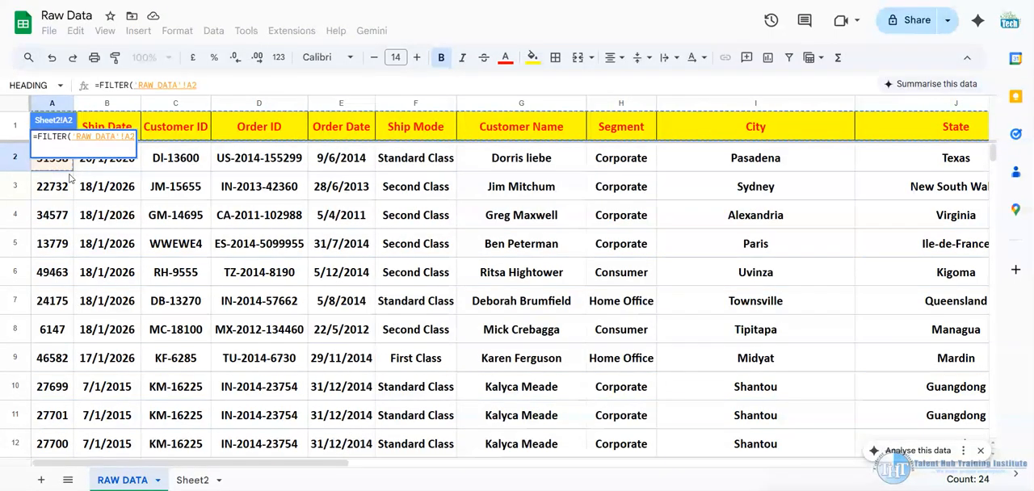
key("ctrl+shift+Right")
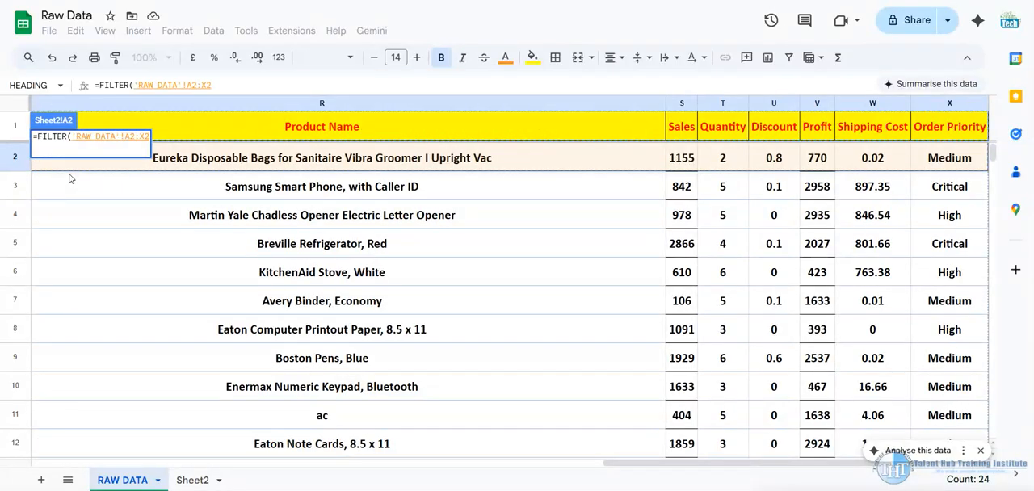
key("ctrl+shift+Down")
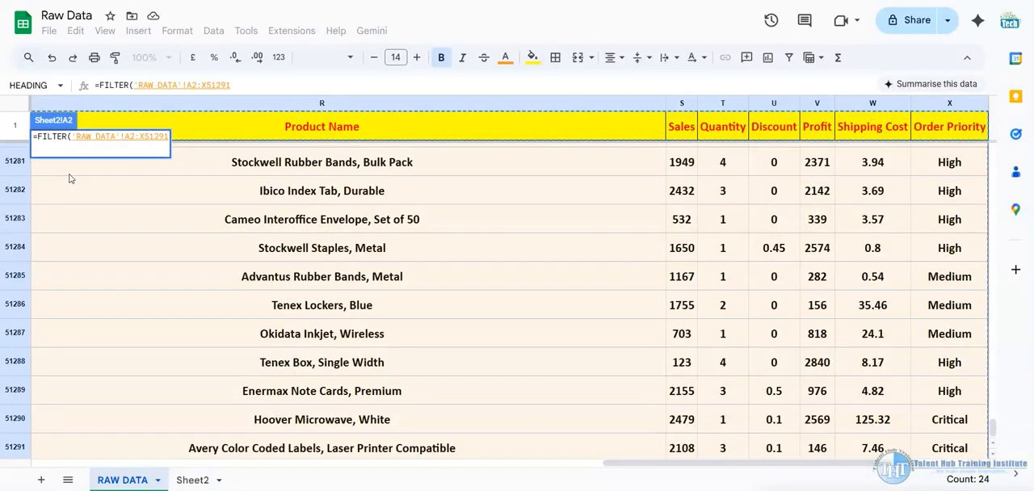
left_click(261, 85)
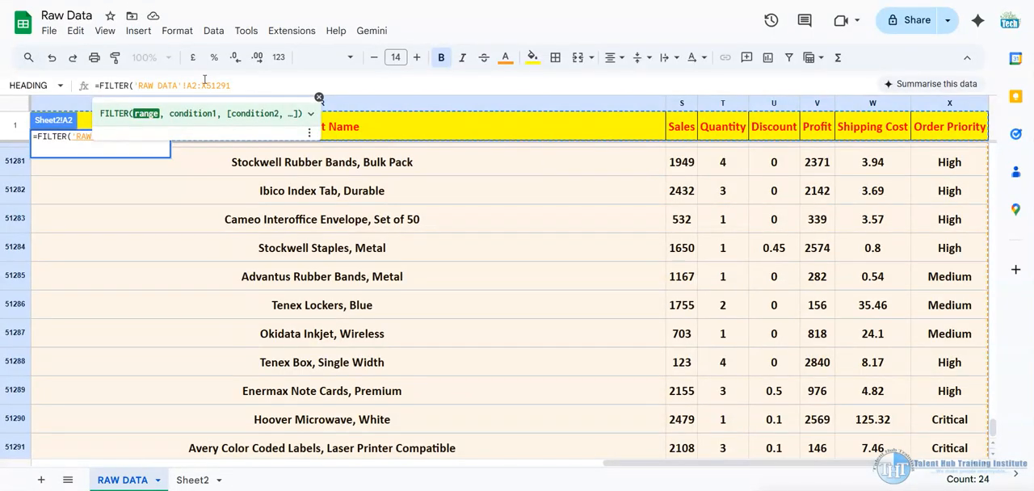
type(",")
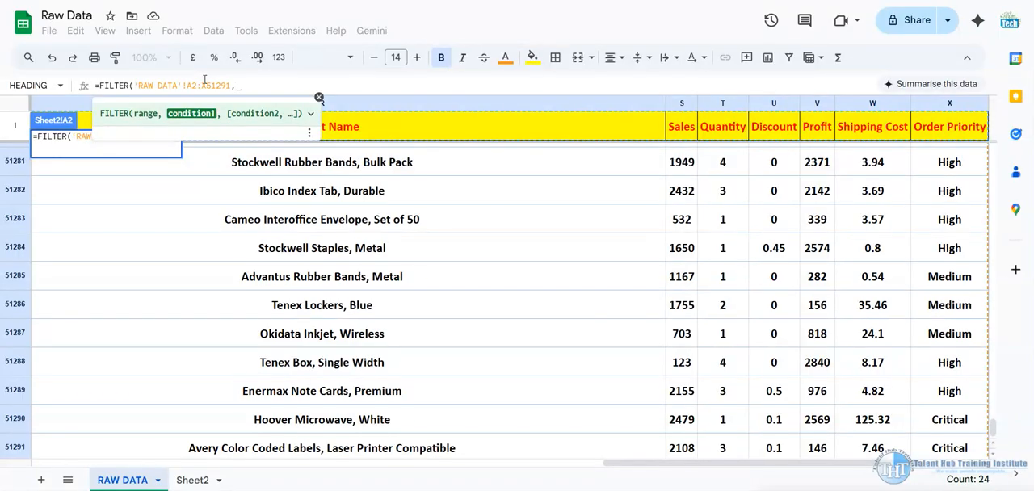
Set the condition's range to the Order Priority column in RAW DATA, 'RAW DATA'!X2:X51291
scroll(725, 203, "up", 5)
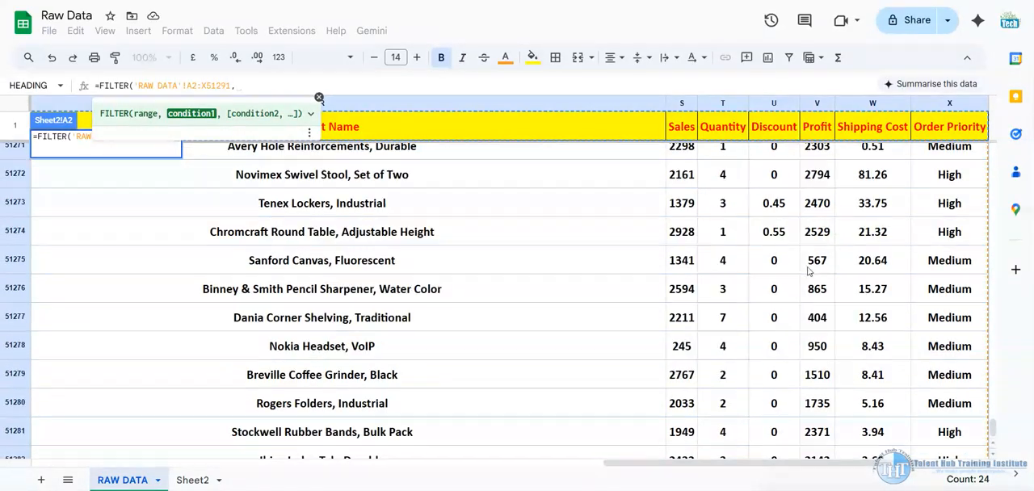
scroll(947, 241, "up", 15)
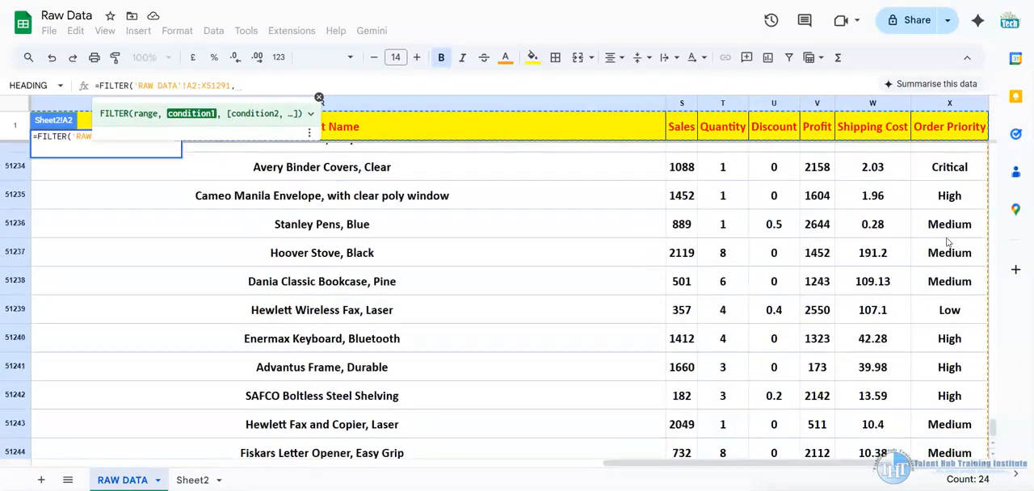
scroll(949, 242, "up", 5)
left_click_drag(996, 423, 1015, 118)
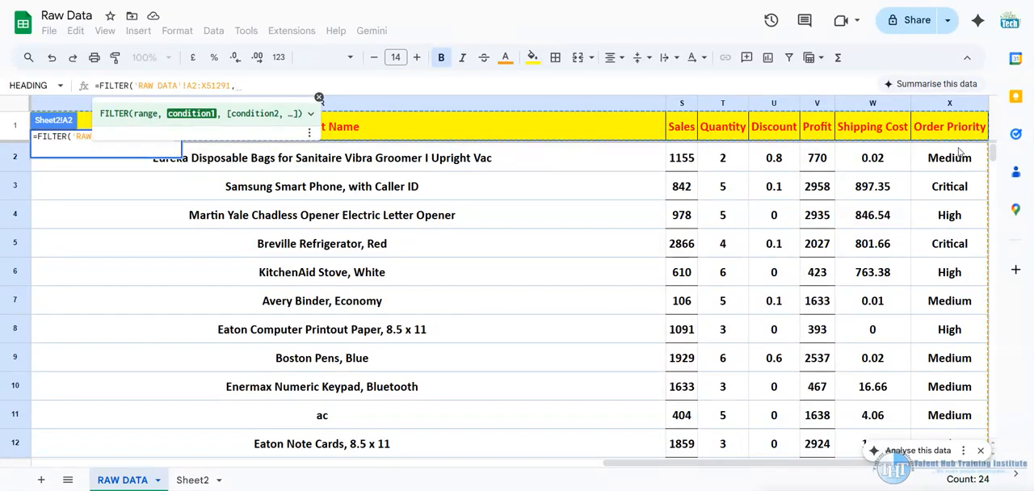
scroll(962, 161, "down", 2)
scroll(967, 170, "up", 2)
left_click(960, 162)
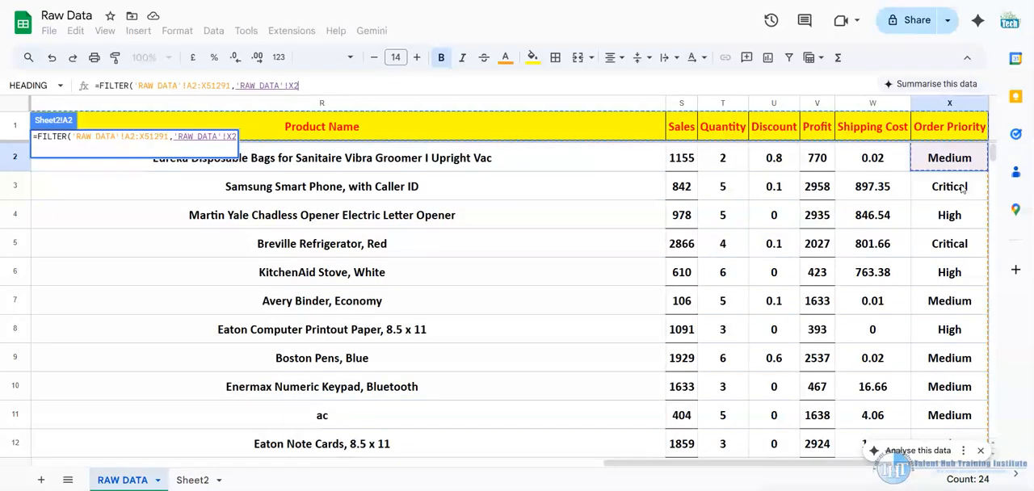
left_click_drag(962, 158, 961, 229)
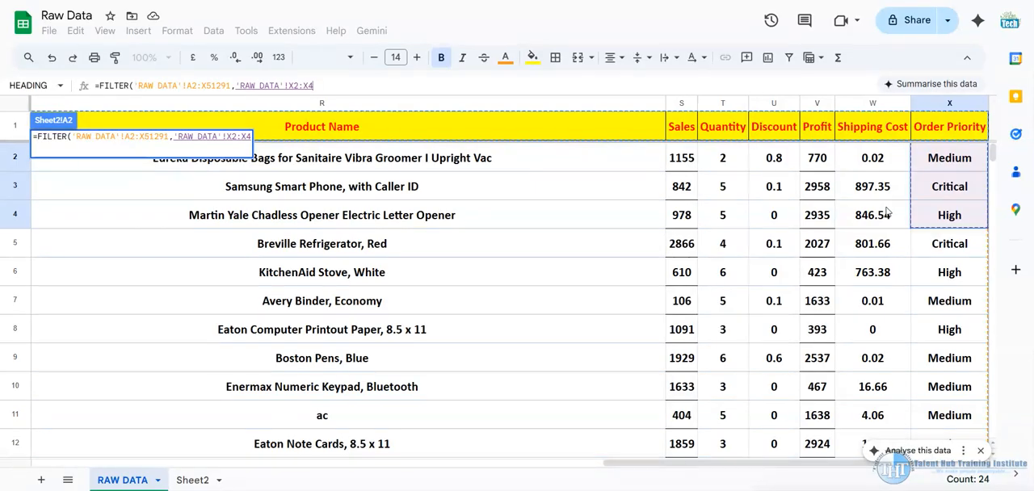
key("BackSpace")
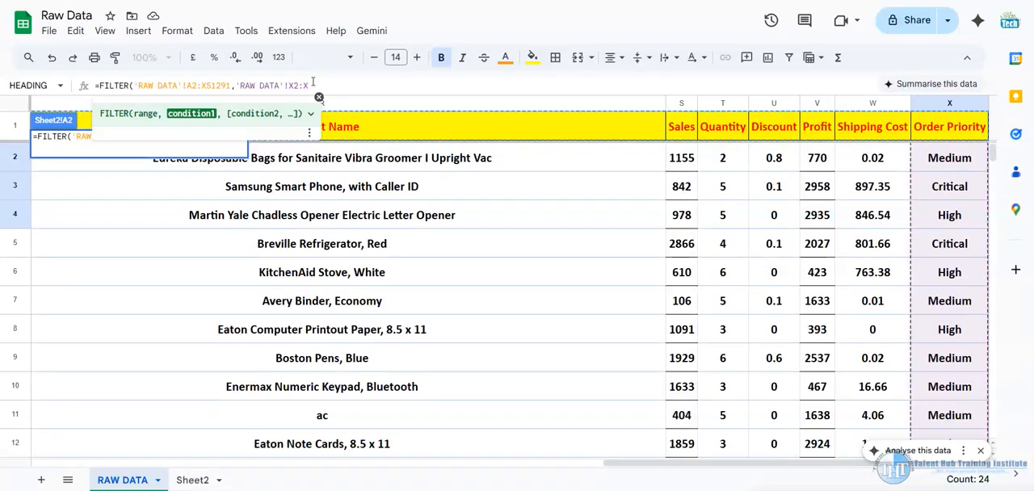
type("51291")
Complete the condition with ="High", close the FILTER formula and enter it in Sheet2
type("=")
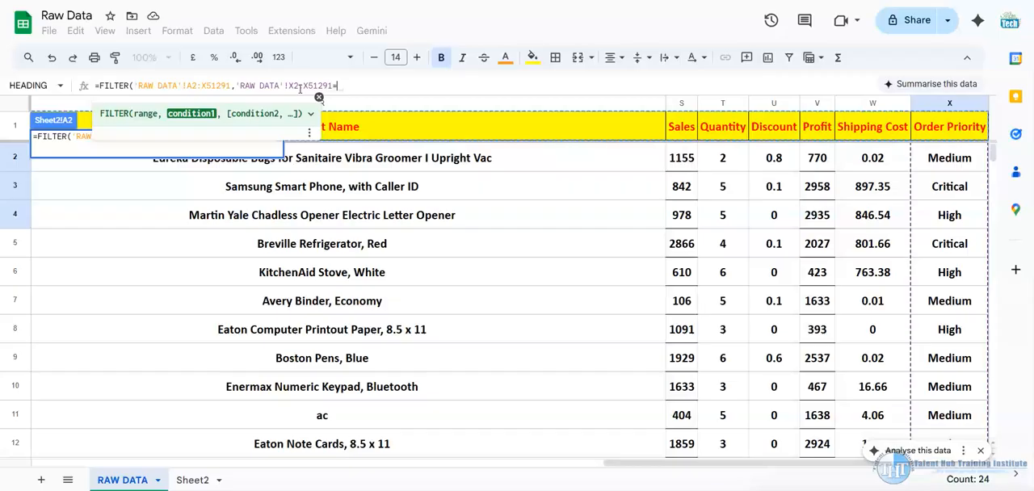
type("\"")
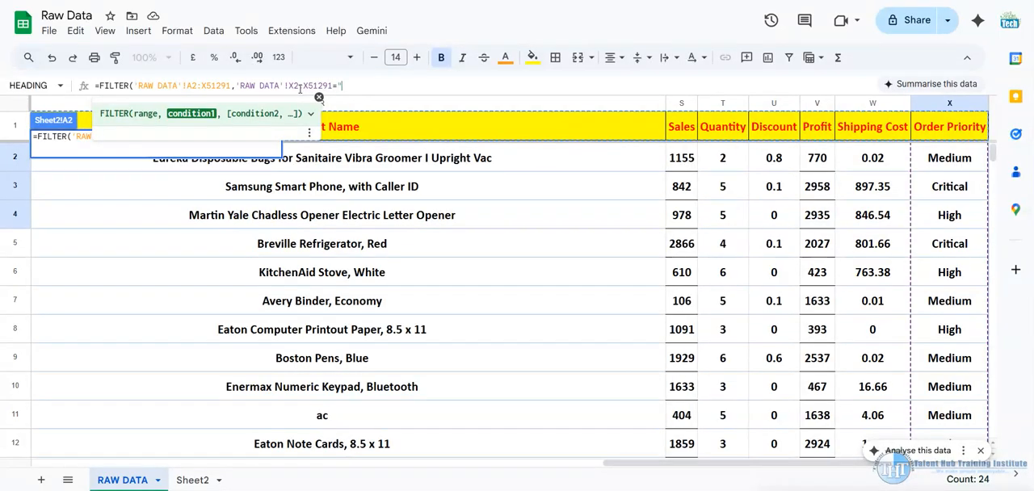
type("High\")")
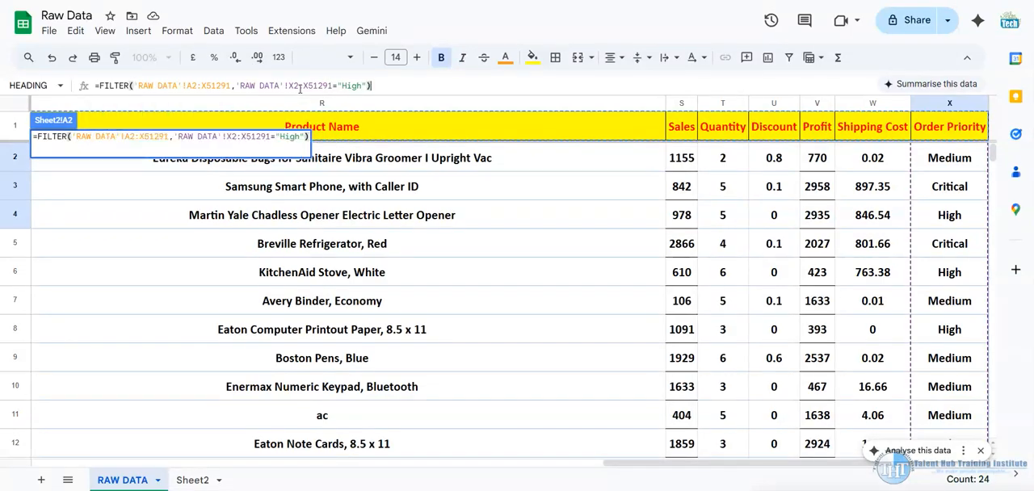
key("Return")
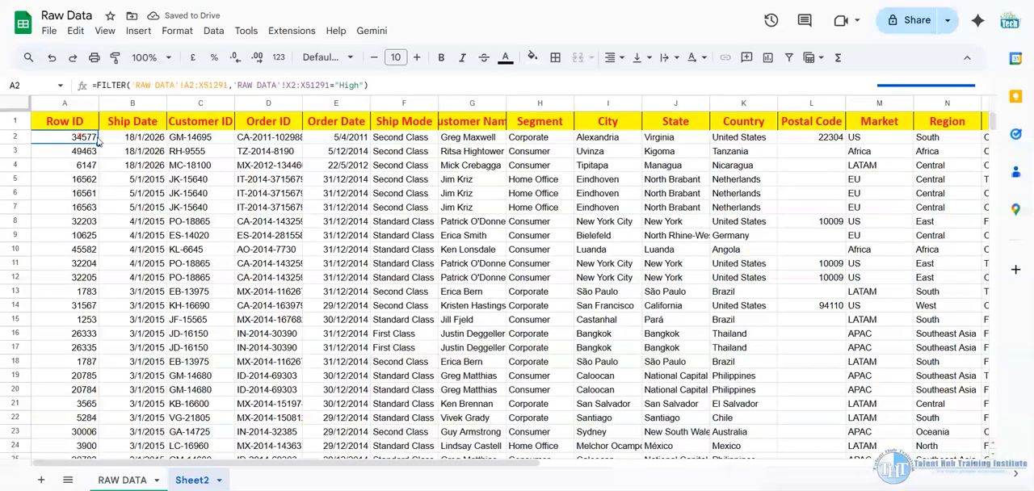
Examine the Order Priority column of the filtered records in Sheet2 far down the list, and return to the first rows and columns
left_click(471, 180)
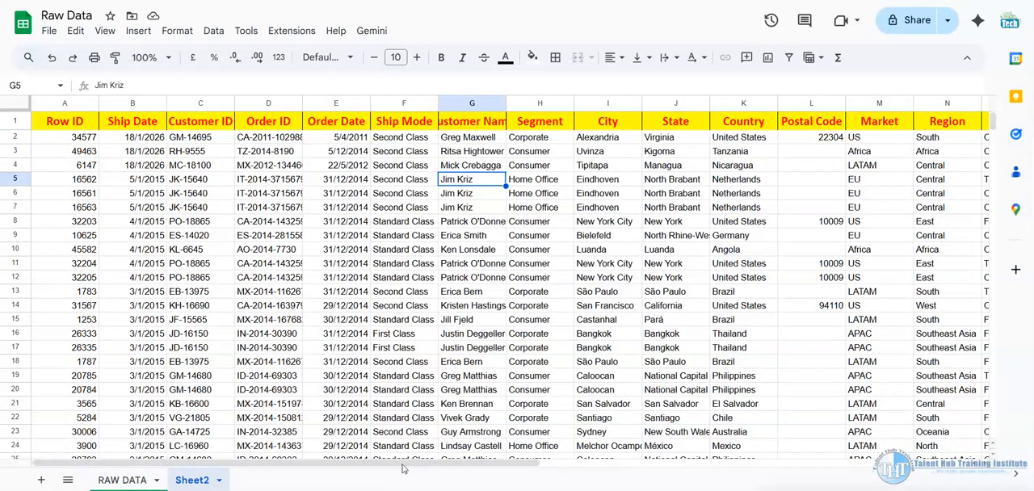
left_click_drag(437, 462, 866, 462)
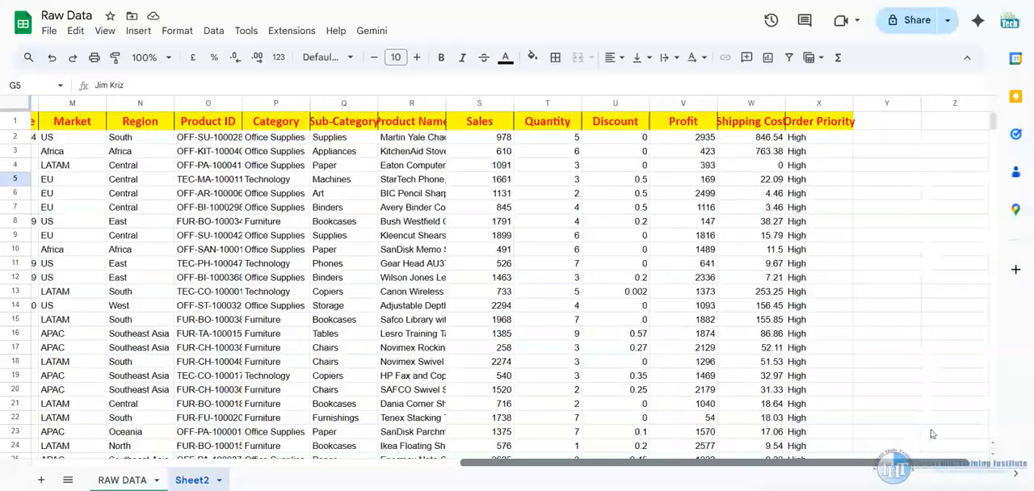
left_click(813, 137)
scroll(814, 200, "down", 5)
scroll(815, 199, "down", 10)
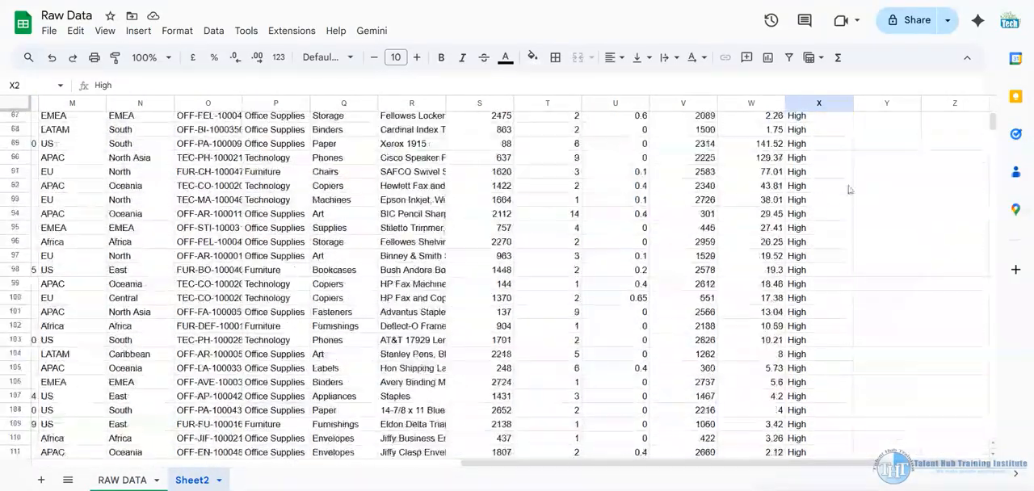
left_click_drag(993, 125, 994, 234)
scroll(835, 306, "down", 2)
scroll(835, 306, "down", 20)
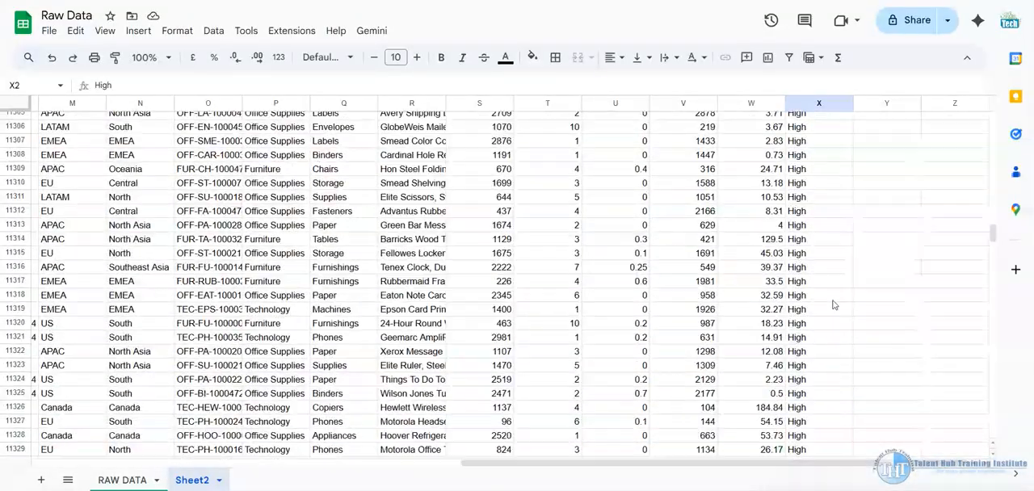
scroll(841, 275, "down", 20)
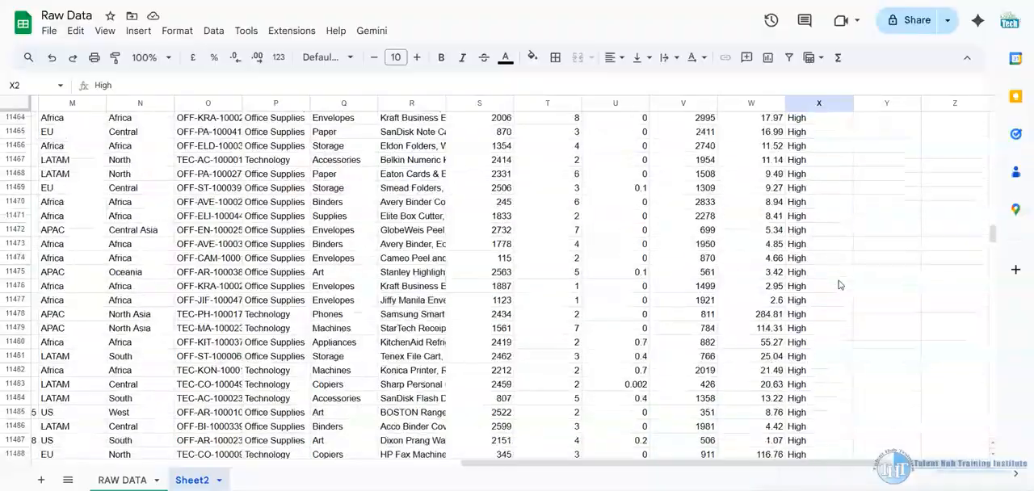
scroll(845, 263, "down", 2)
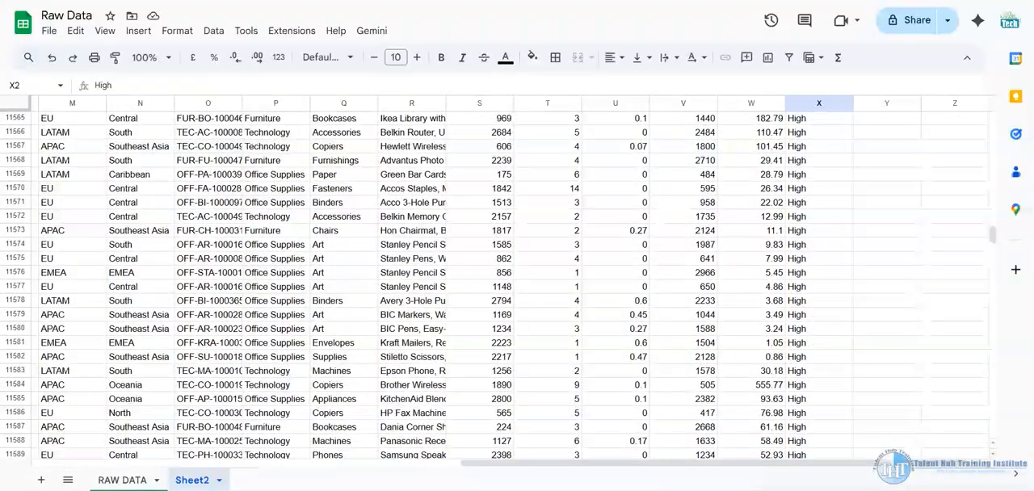
left_click_drag(994, 235, 996, 68)
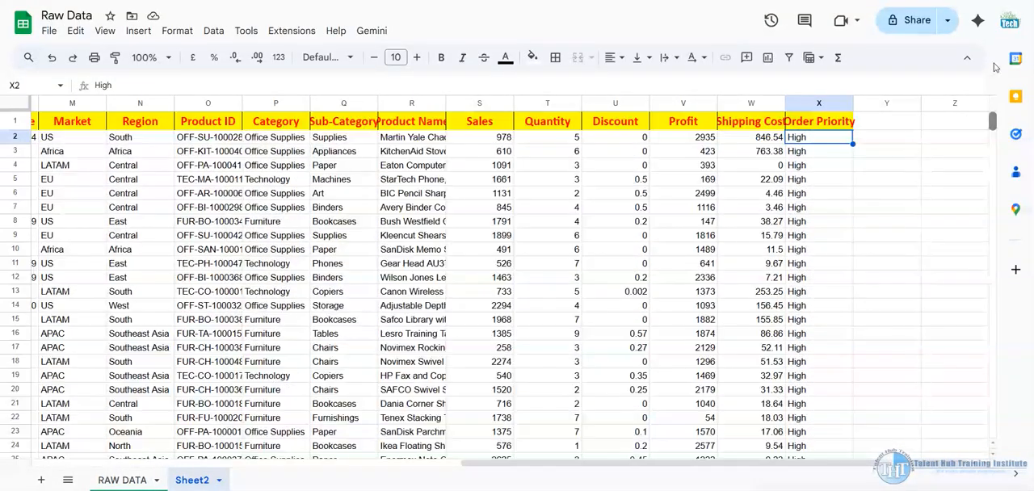
left_click(714, 121)
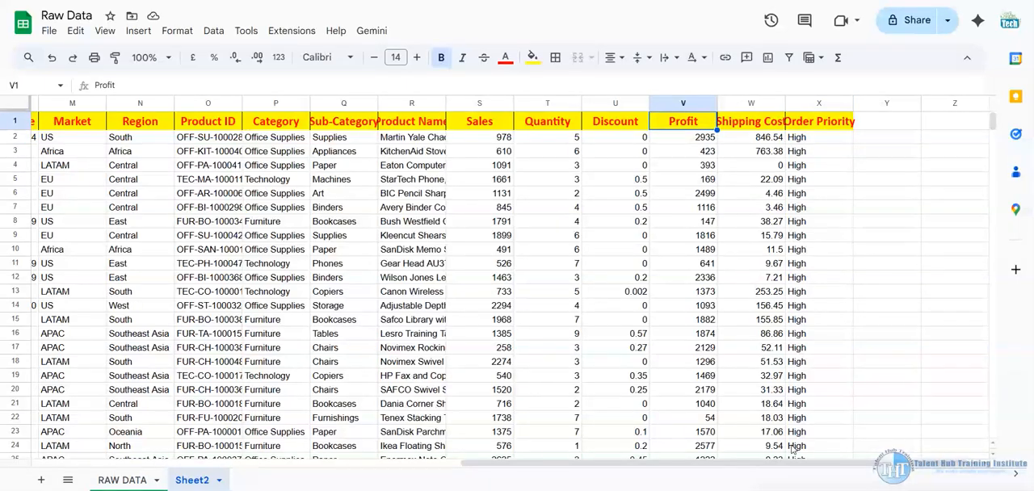
left_click_drag(788, 463, 287, 443)
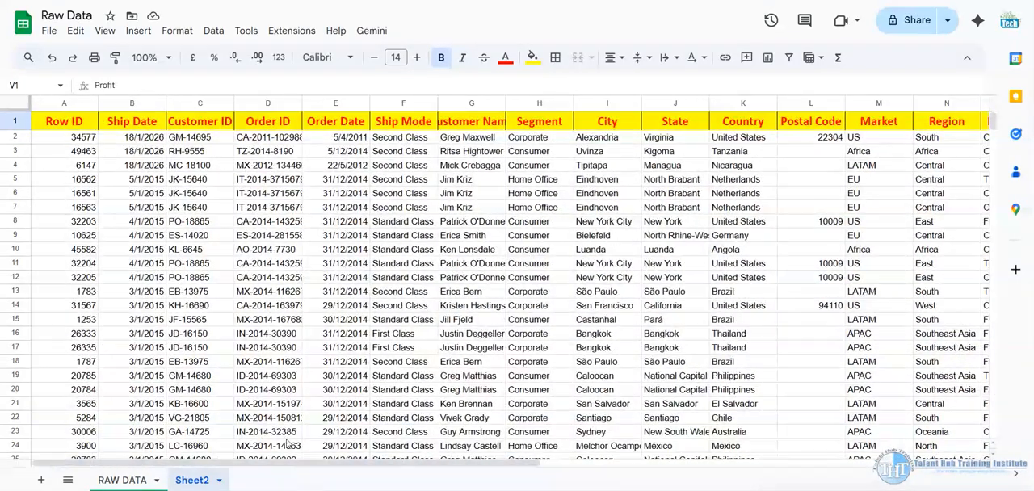
Insert two blank rows above the header row in Sheet2
left_click(13, 123)
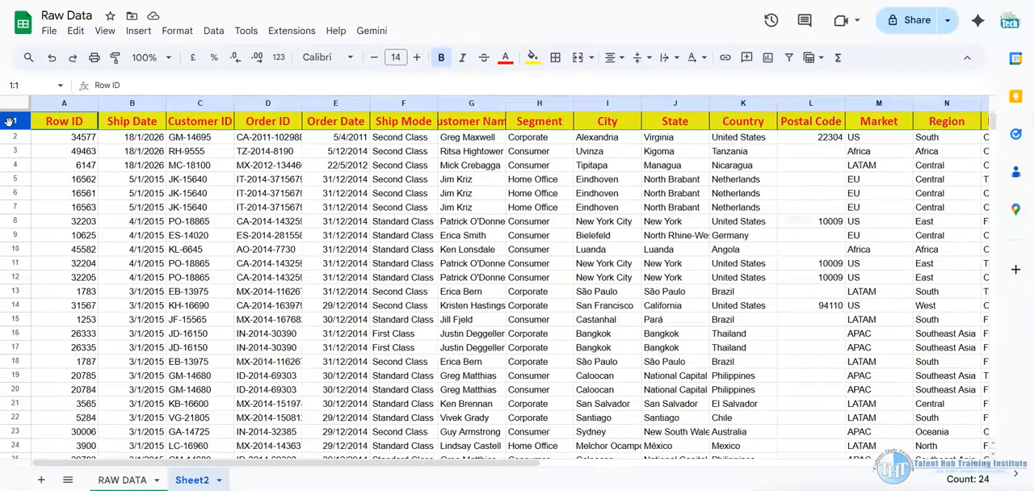
right_click(10, 123)
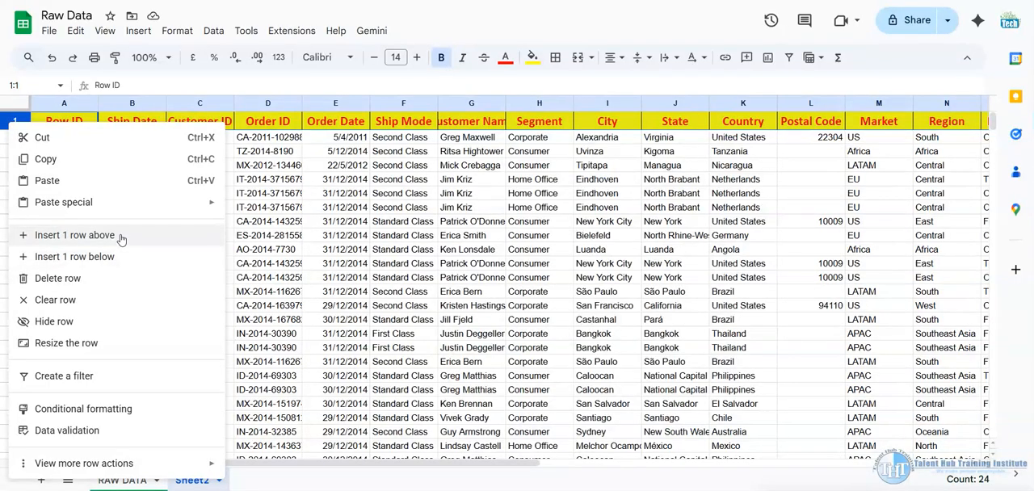
left_click(120, 235)
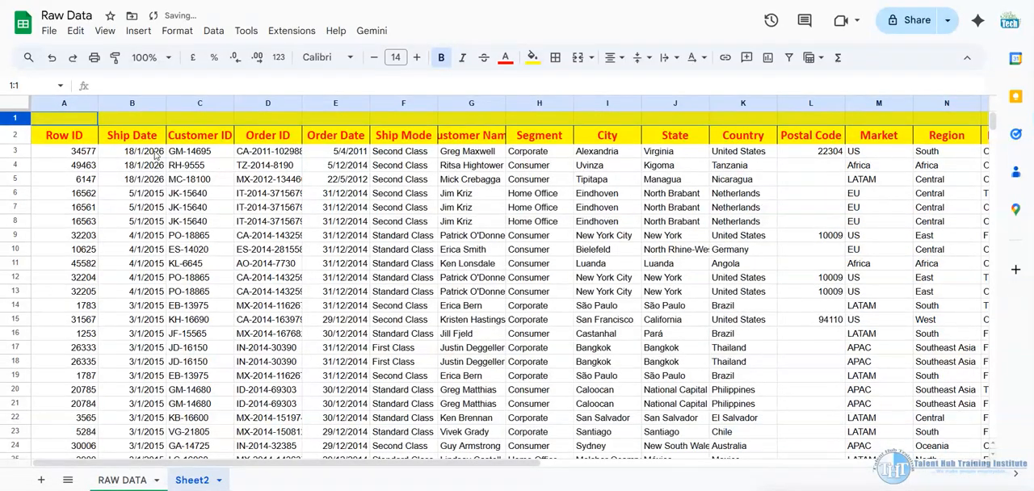
right_click(18, 118)
left_click(133, 228)
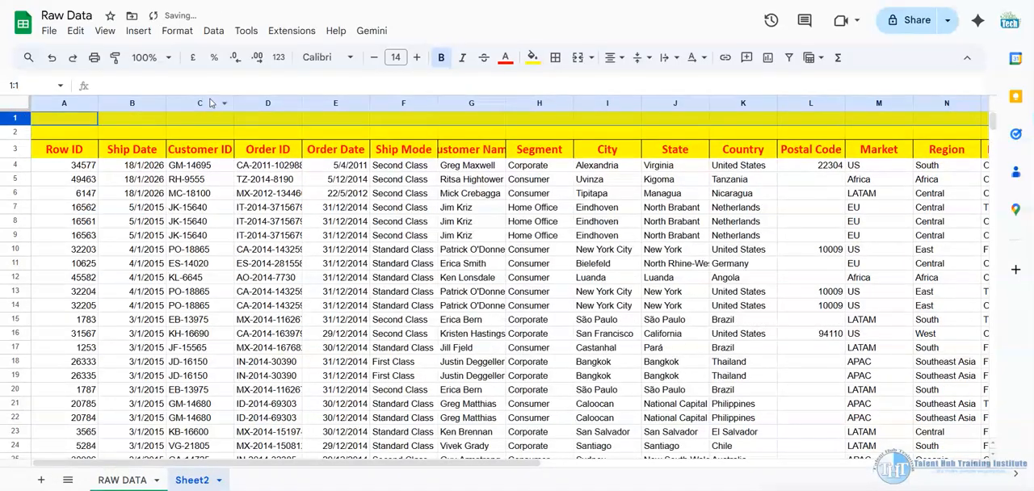
left_click(194, 120)
left_click(136, 130)
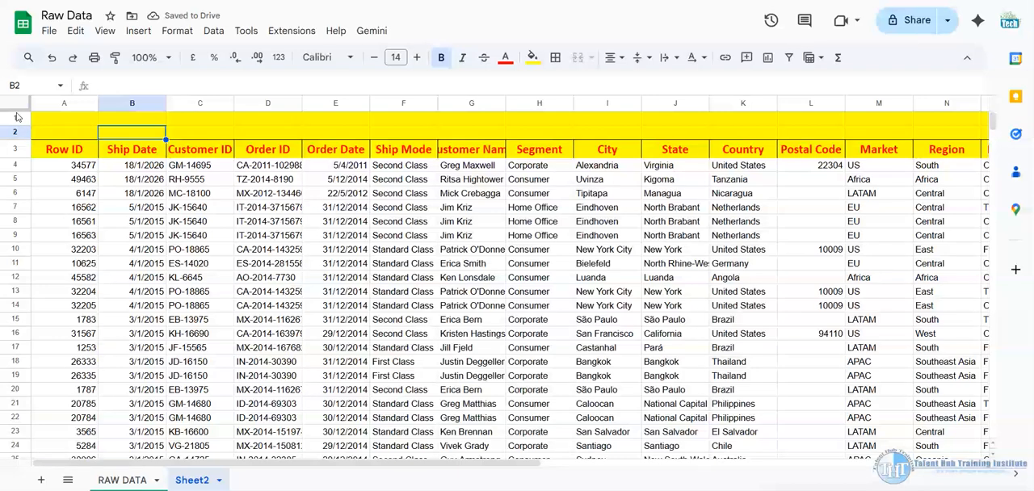
Change the fill colour of the blank rows 1 and 2 to white
left_click_drag(18, 118, 17, 131)
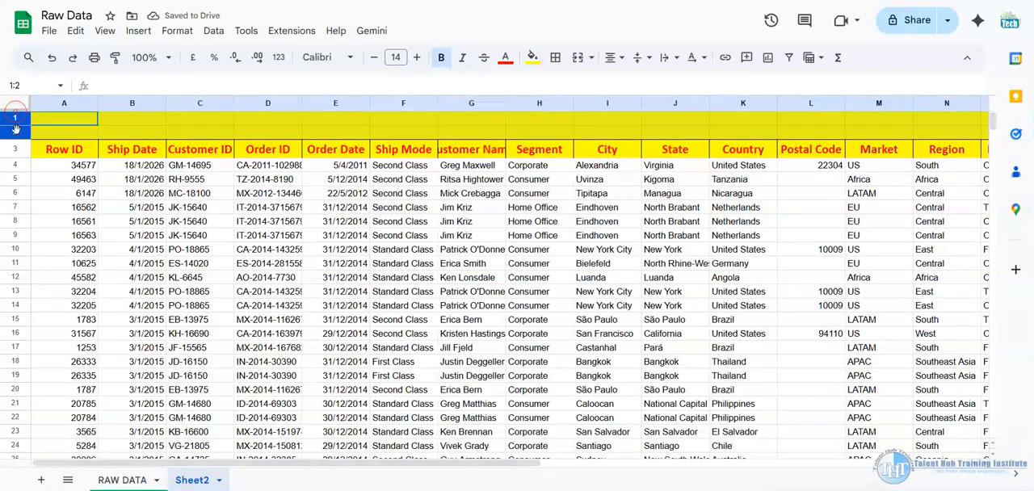
left_click(533, 58)
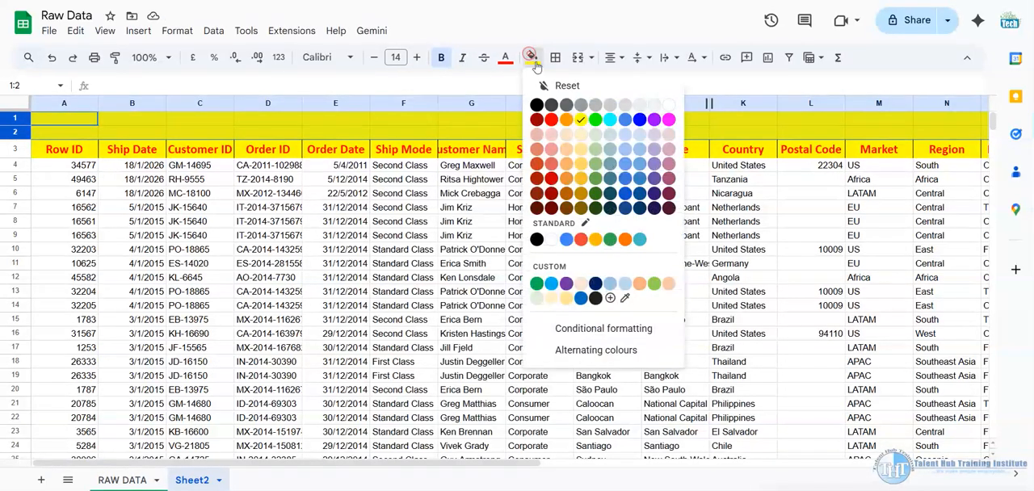
left_click(670, 98)
left_click(306, 124)
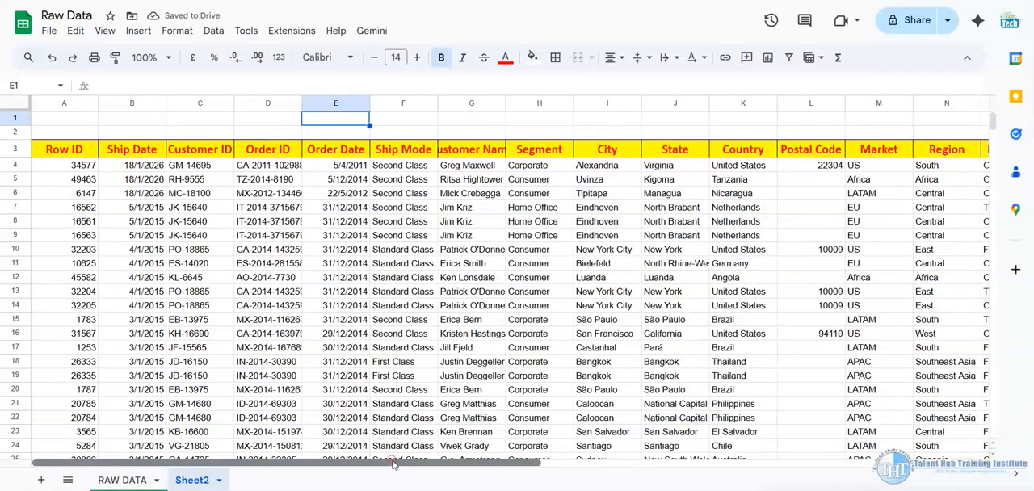
left_click_drag(394, 463, 81, 462)
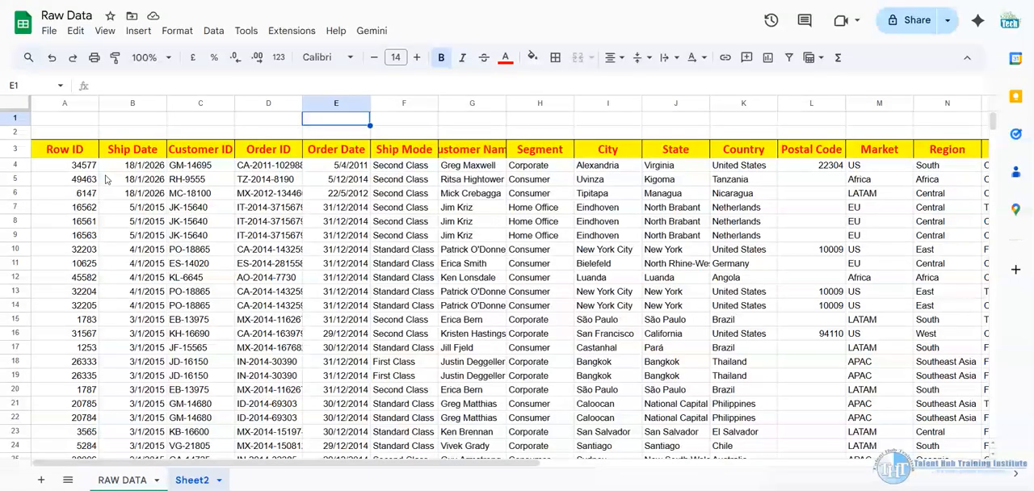
left_click(78, 167)
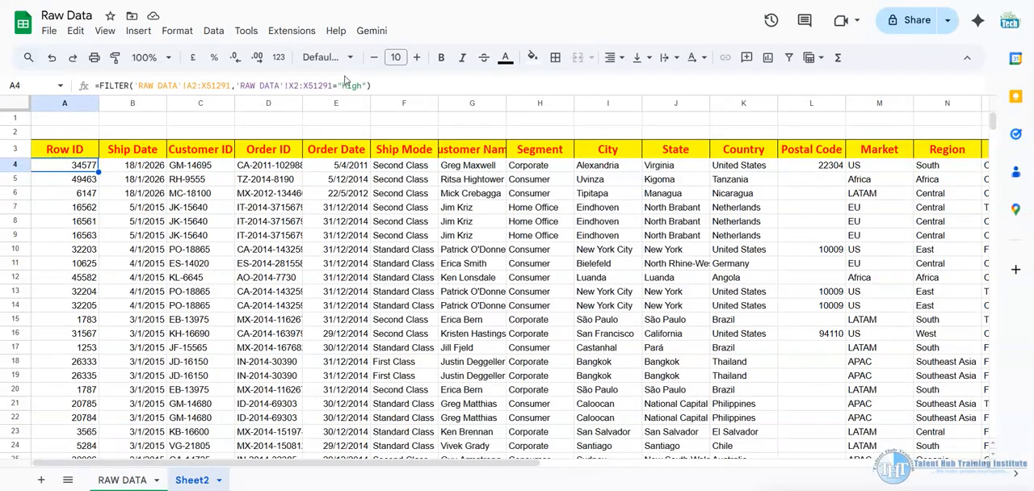
left_click(340, 120)
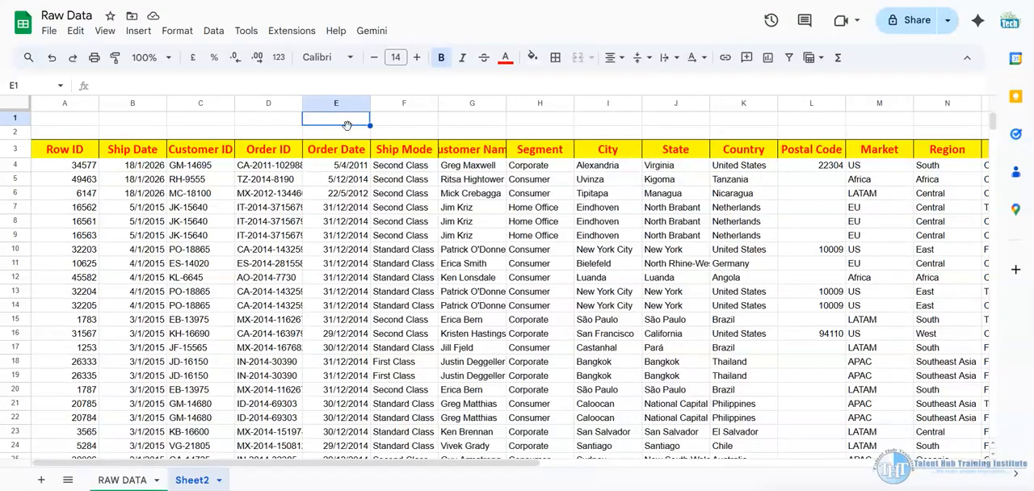
left_click(340, 134)
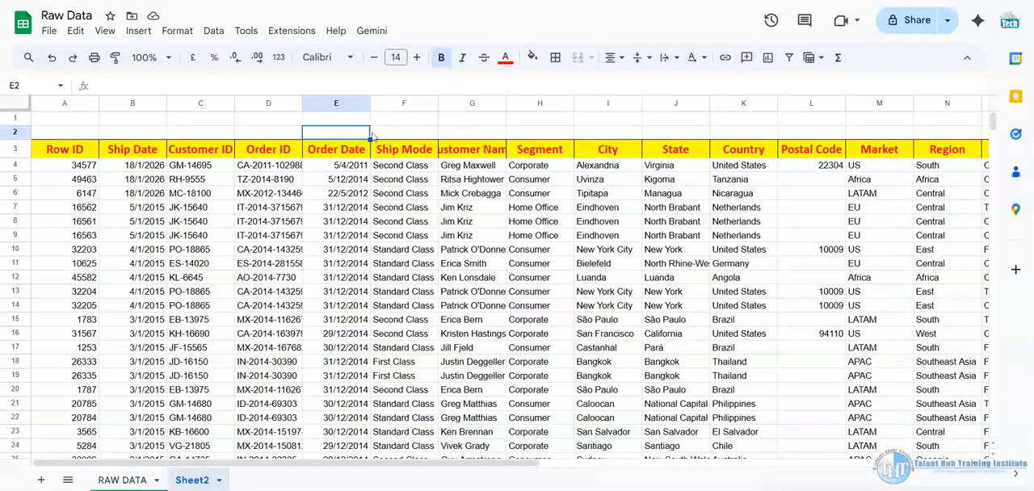
Enter the label Priority in cell C1 of Sheet2, above the header row
left_click(209, 121)
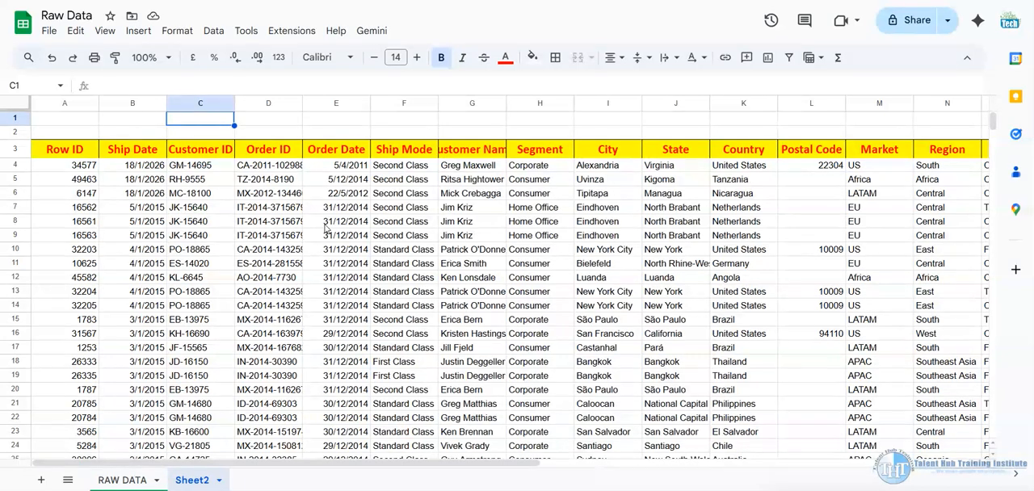
type("Prio")
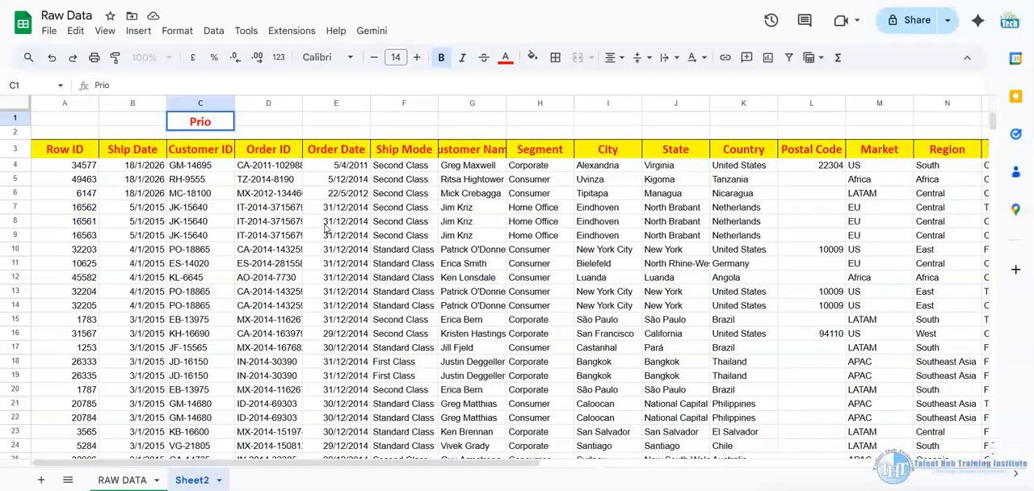
type("rity")
key("ctrl+Return")
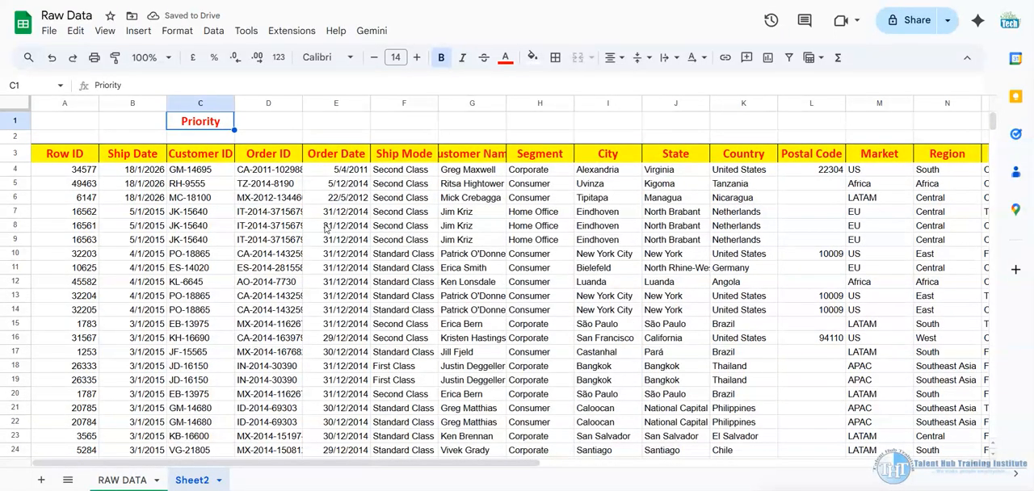
key("Right")
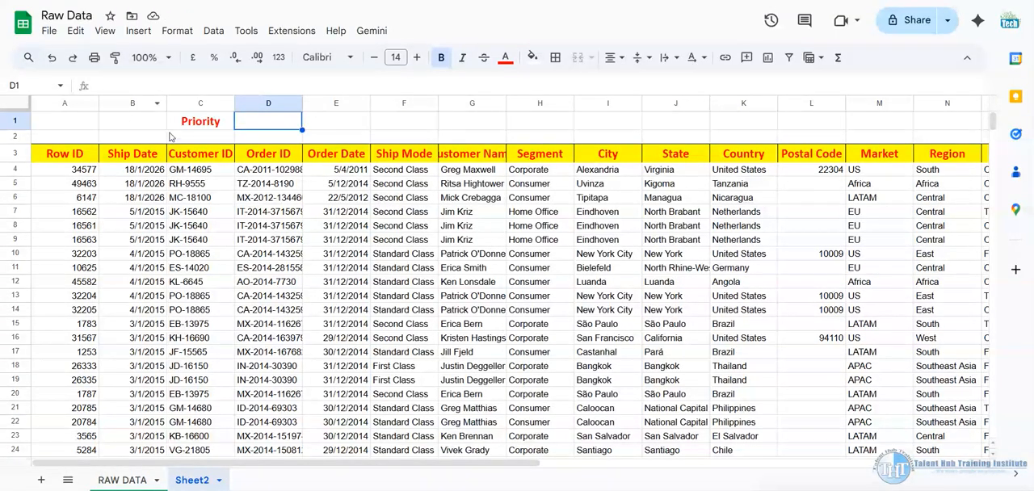
Copy the yellow header formatting from the Customer ID header to the Priority label in C1
left_click(208, 155)
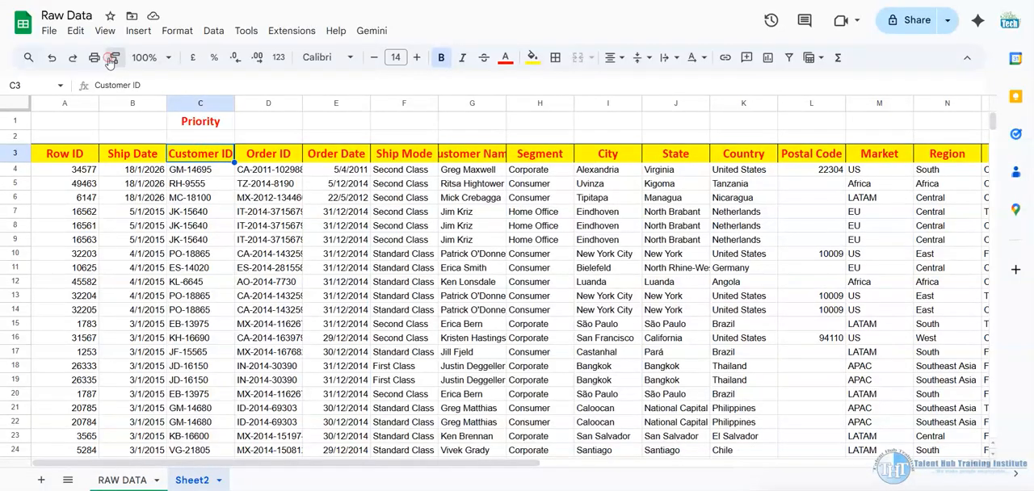
left_click(215, 118)
left_click(267, 119)
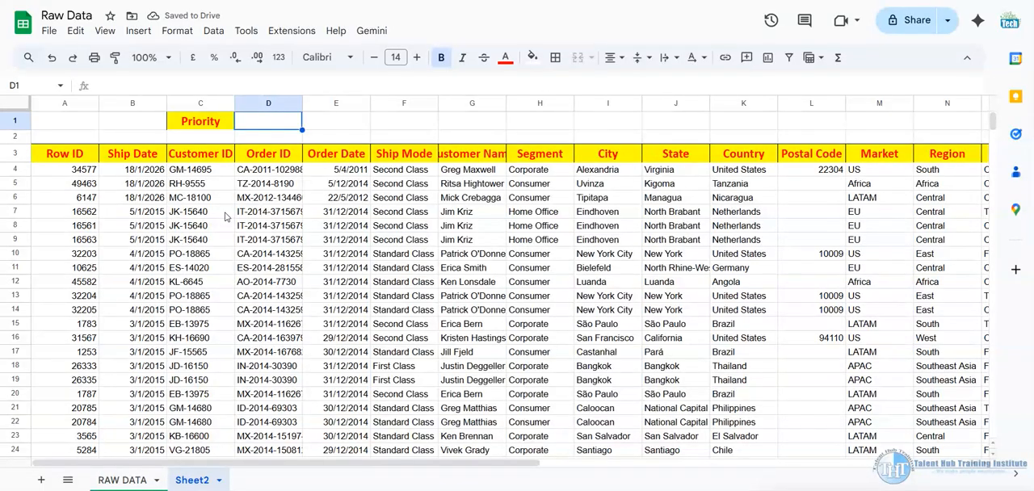
Delete the existing FILTER formula from cell A4 of Sheet2
left_click(81, 171)
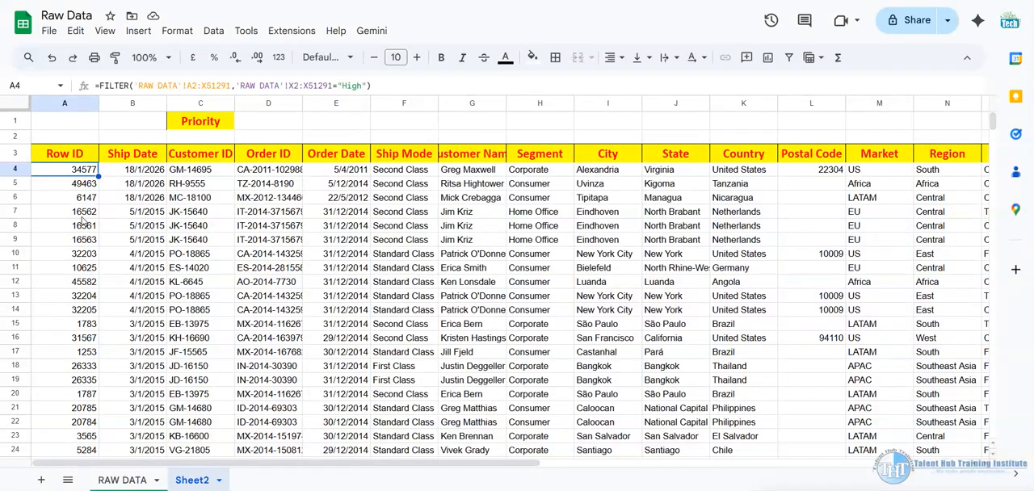
key("Delete")
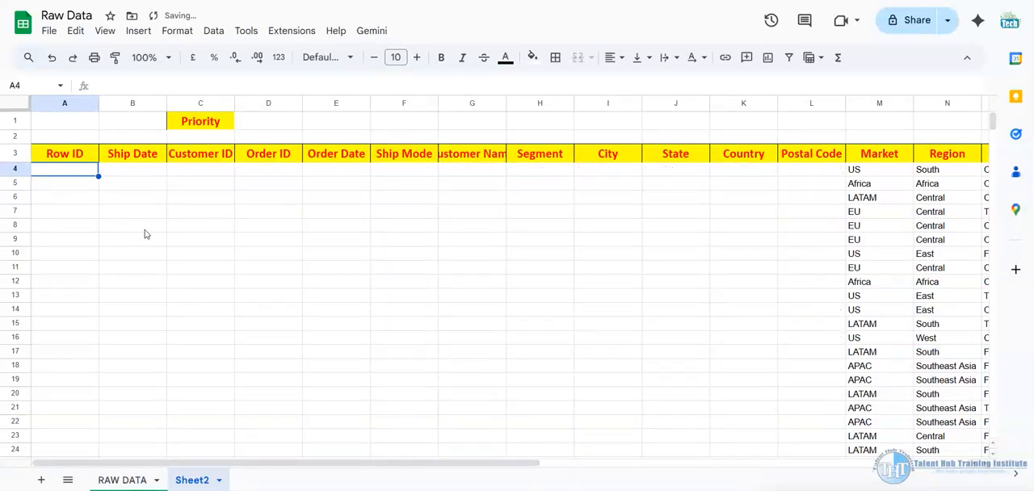
left_click(124, 481)
left_click(188, 465)
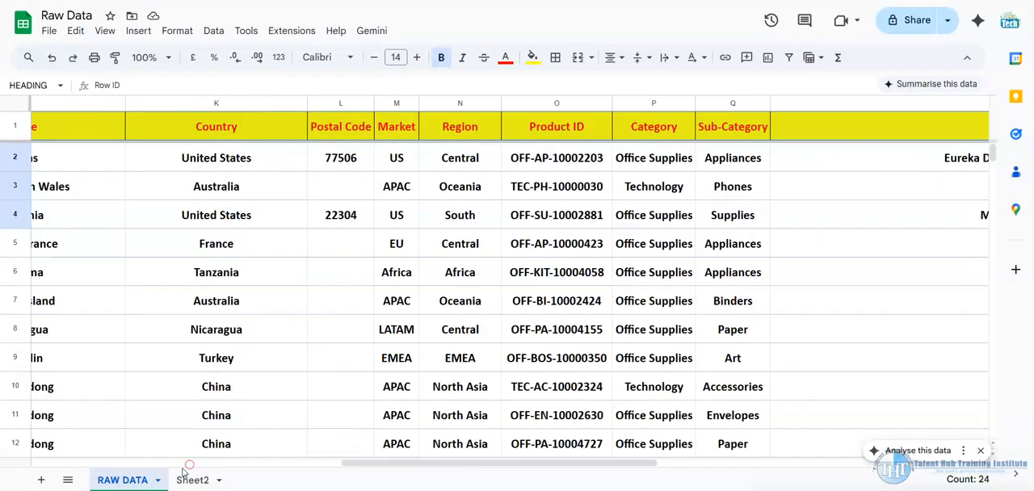
left_click(193, 480)
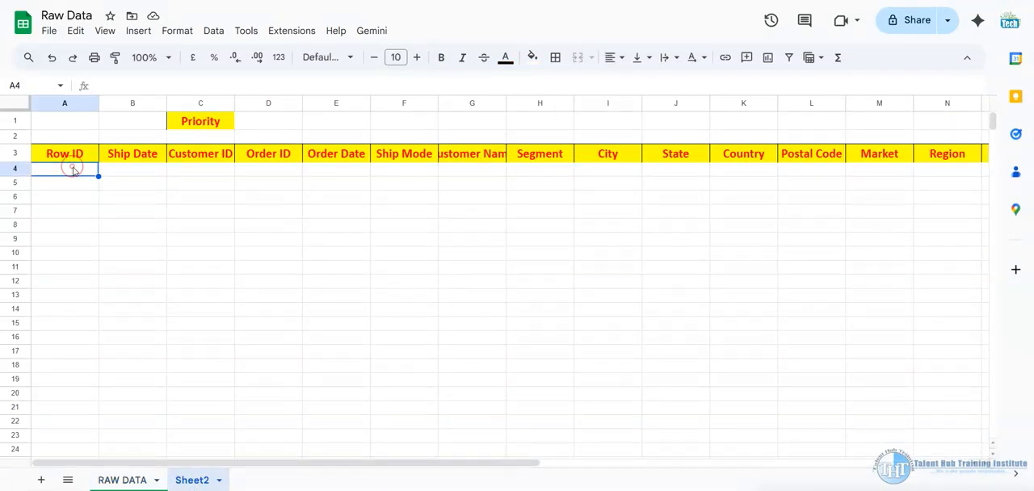
type("=")
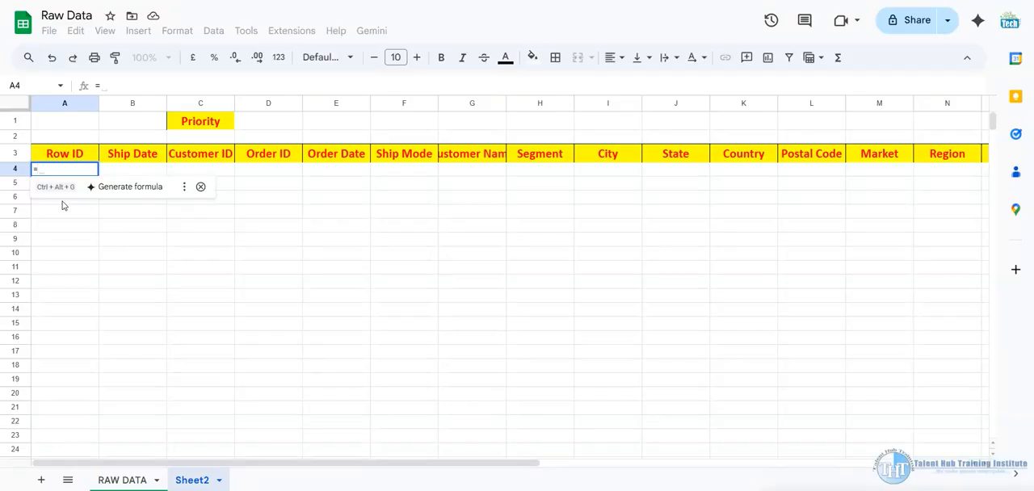
type("fil")
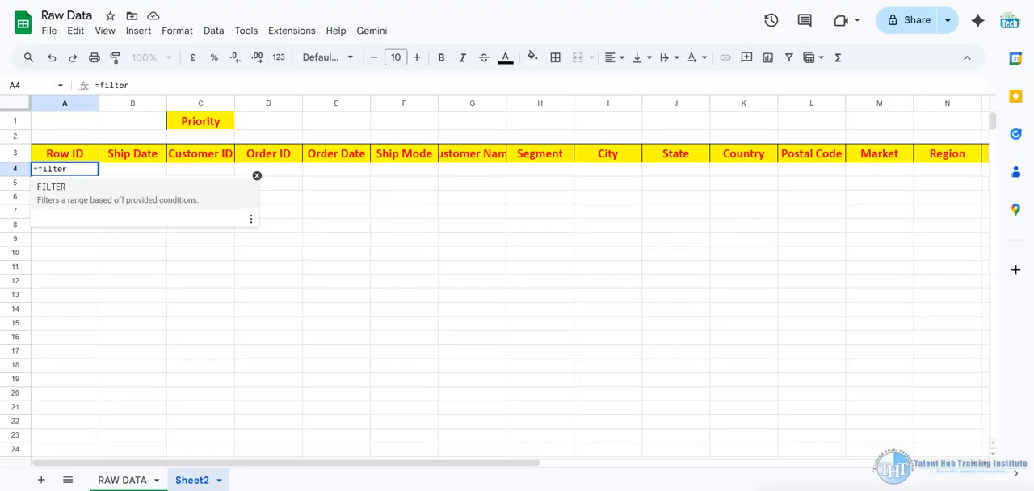
type("ter")
key("Tab")
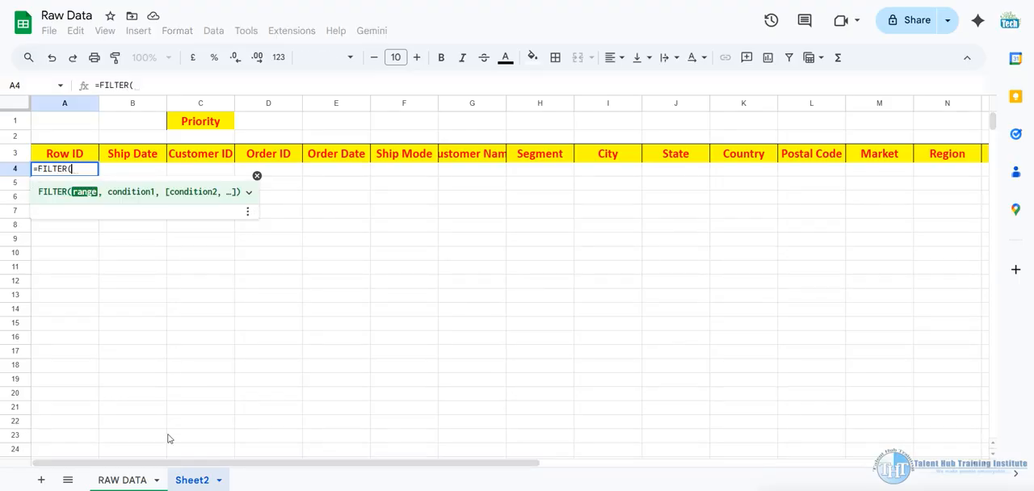
left_click(118, 480)
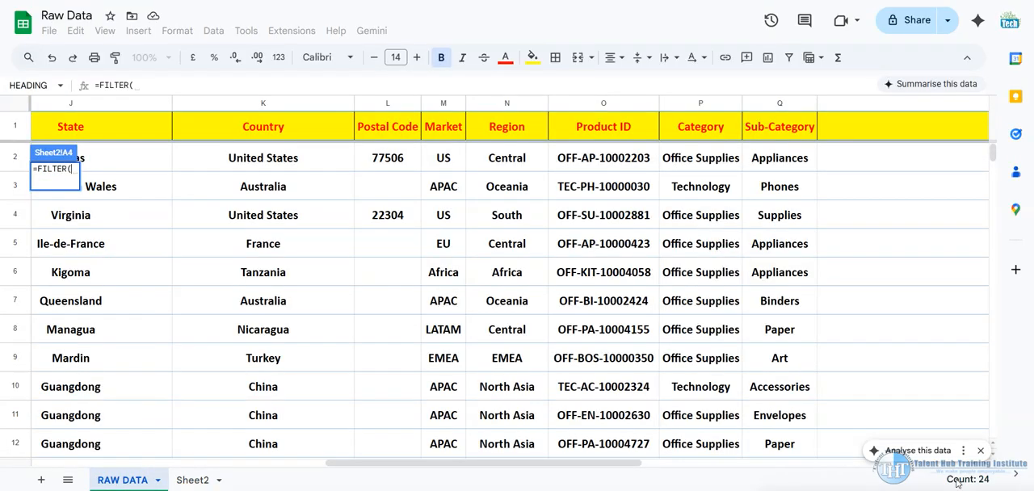
left_click_drag(619, 464, 234, 487)
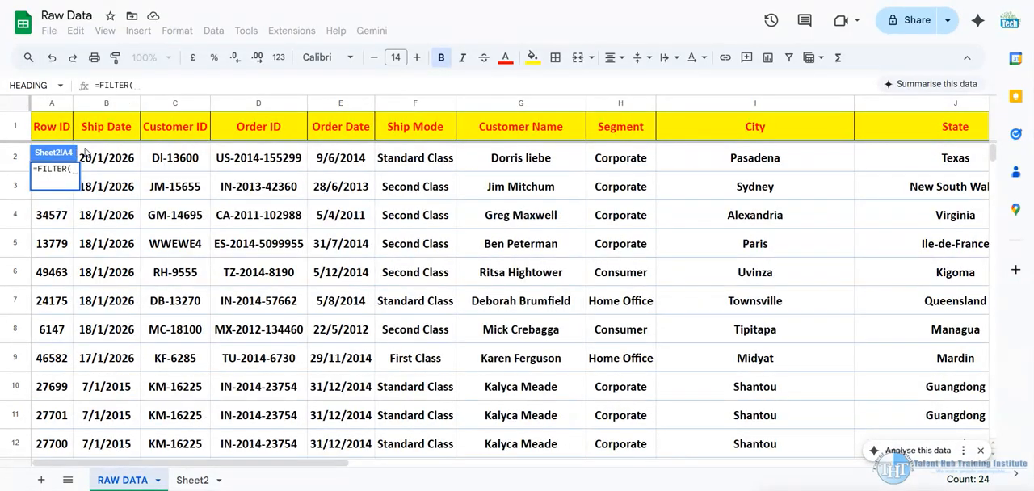
left_click(54, 184)
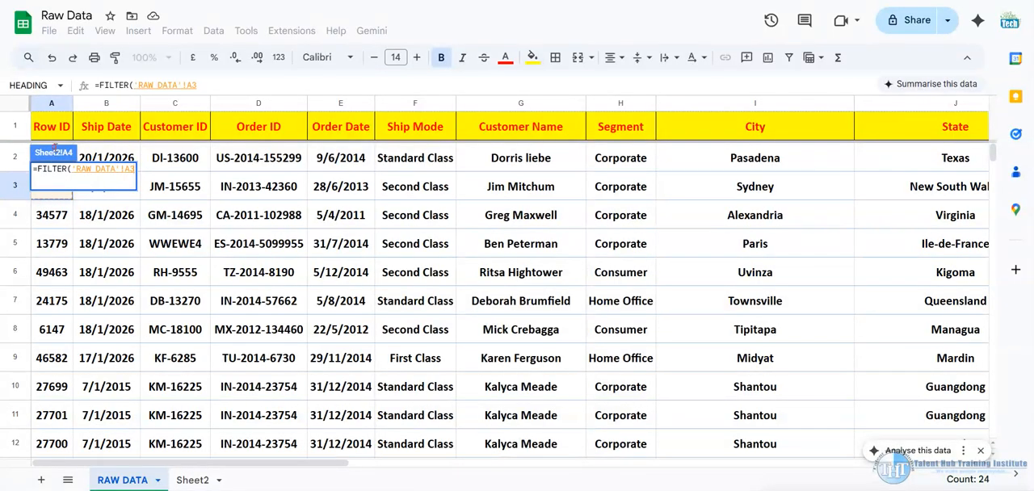
left_click(113, 156)
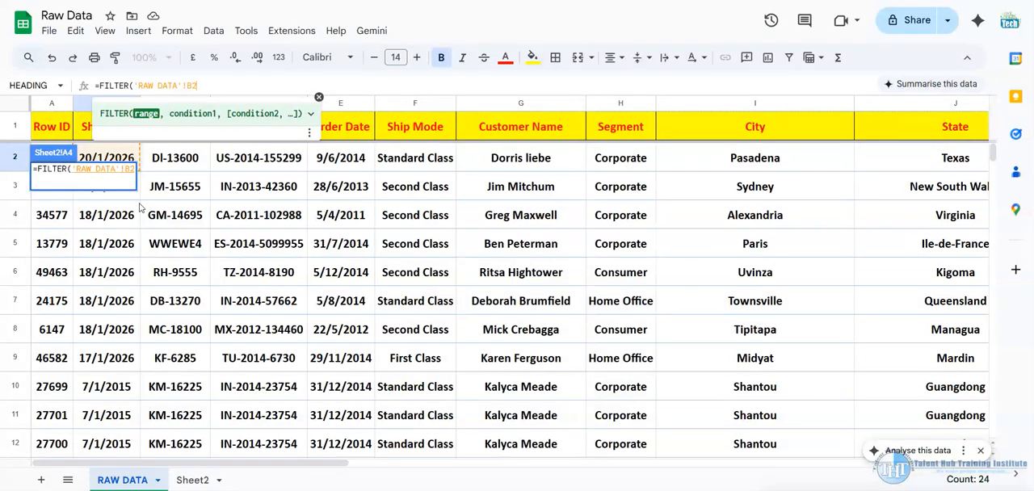
key("Left")
key("BackSpace")
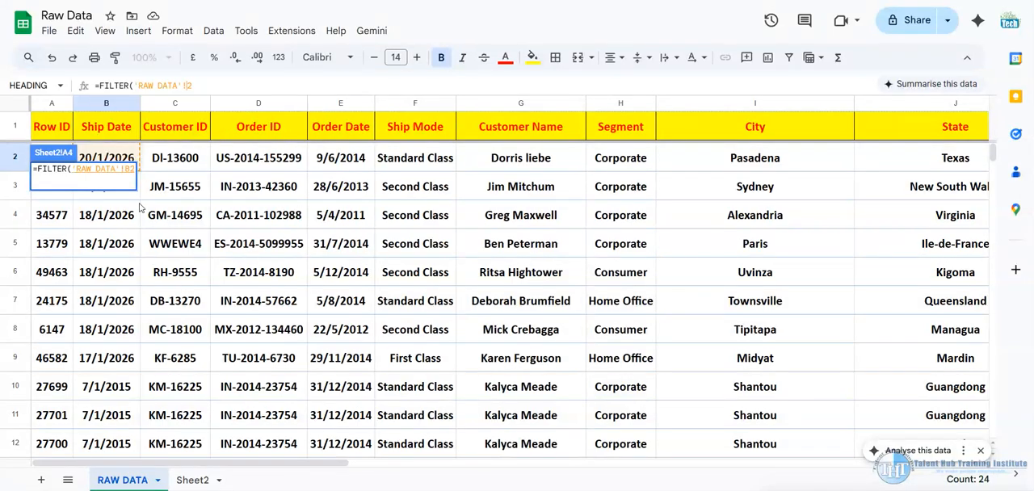
type("A")
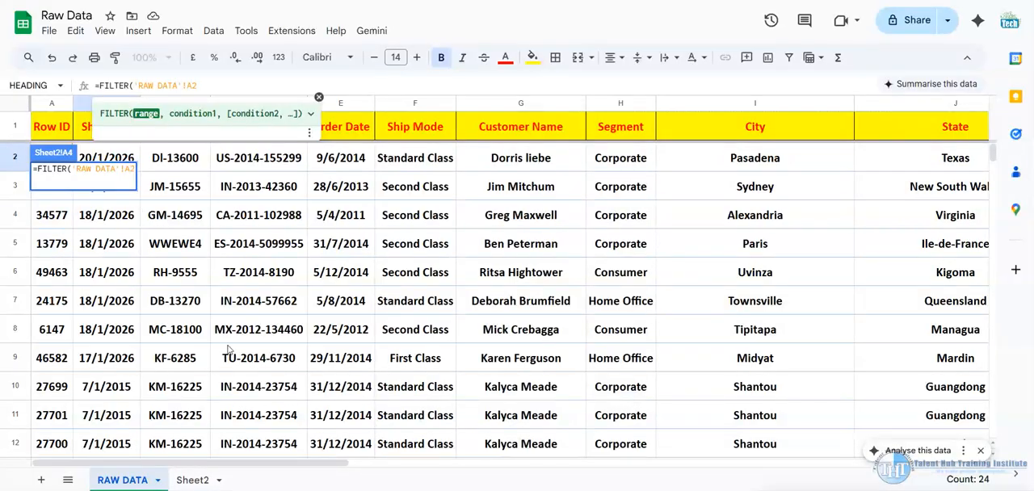
key("Return")
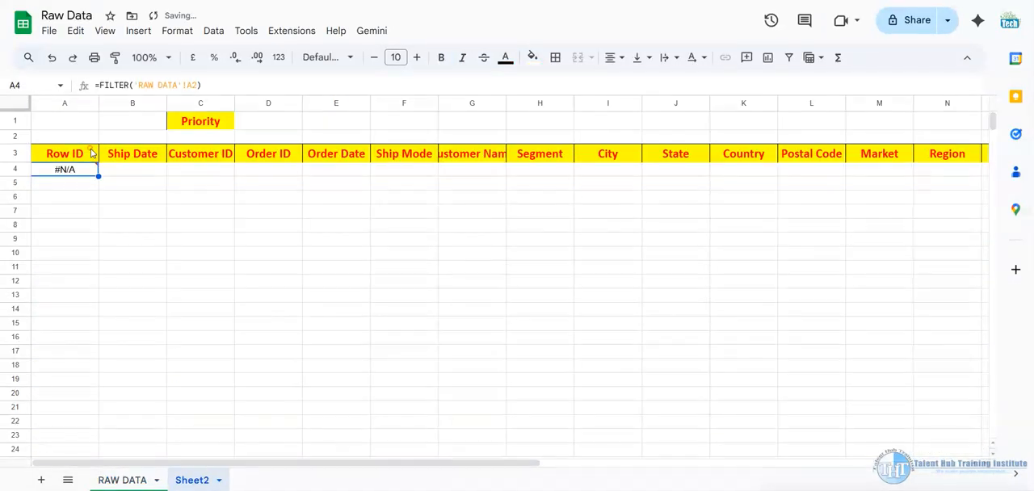
left_click(78, 170)
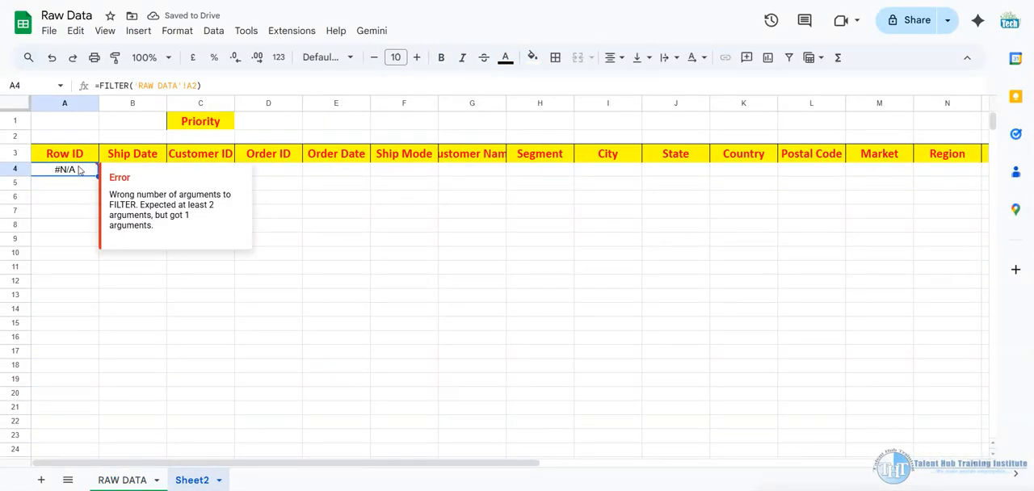
key("Delete")
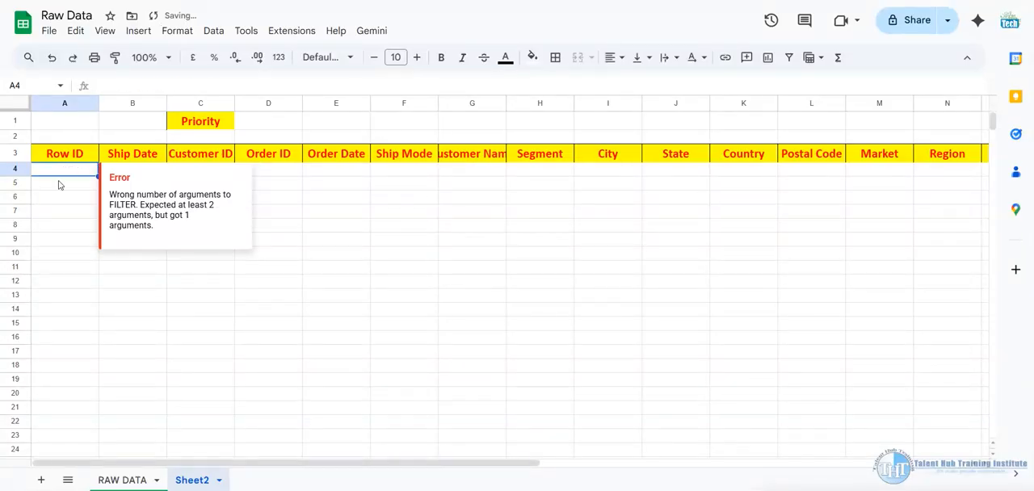
Start a new FILTER formula in cell A4 of Sheet2 and dismiss the function help
type("=f")
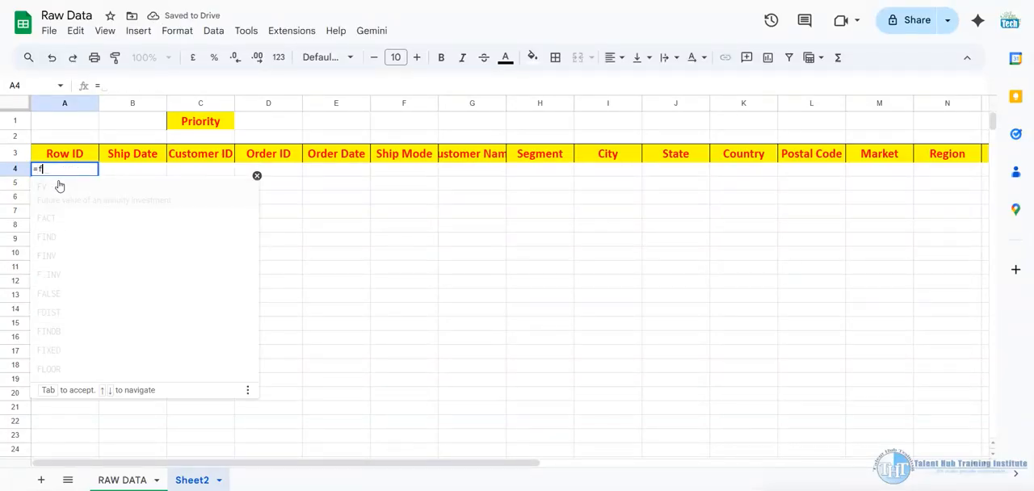
type("ilte")
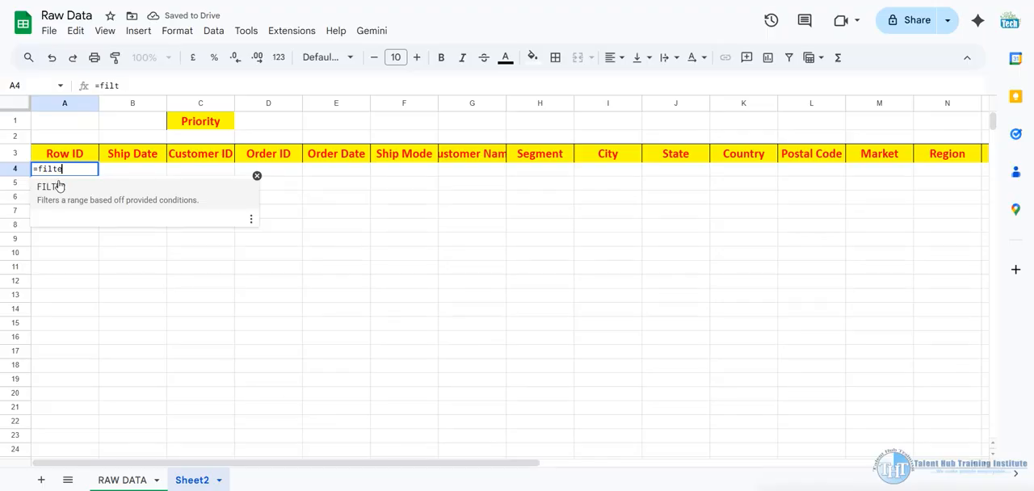
type("r")
left_click(59, 185)
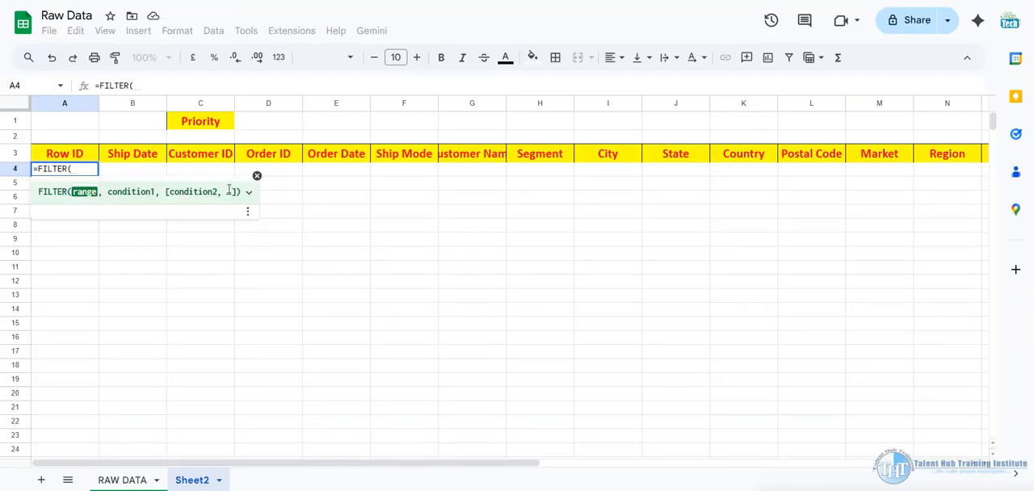
left_click(257, 175)
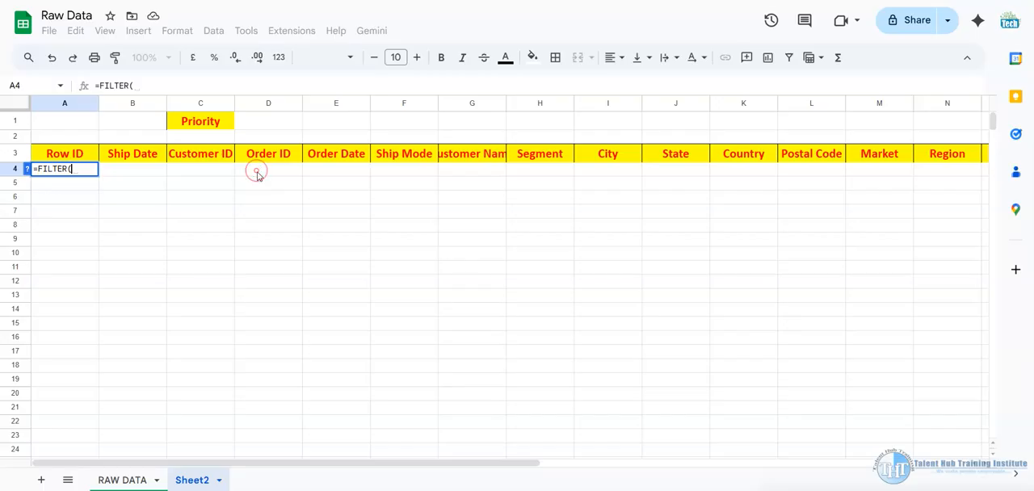
Set the FILTER formula's range to A2:X51291 on the RAW DATA sheet
left_click(129, 480)
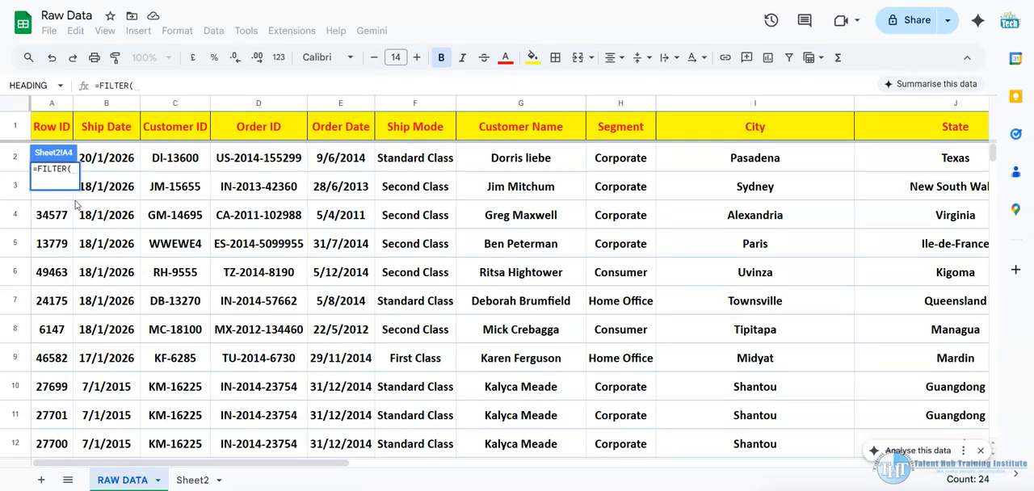
scroll(95, 191, "down", 2)
scroll(95, 191, "up", 2)
left_click(80, 151)
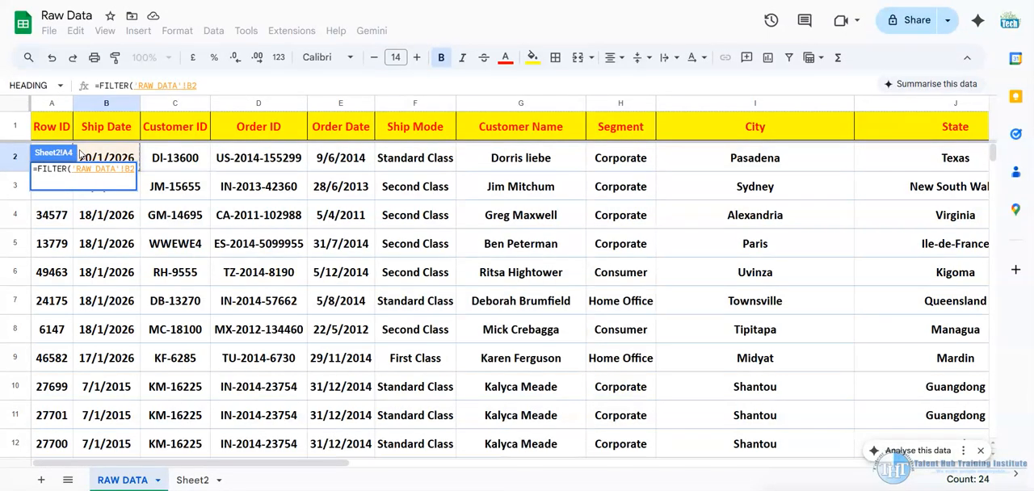
key("ctrl+shift+Right")
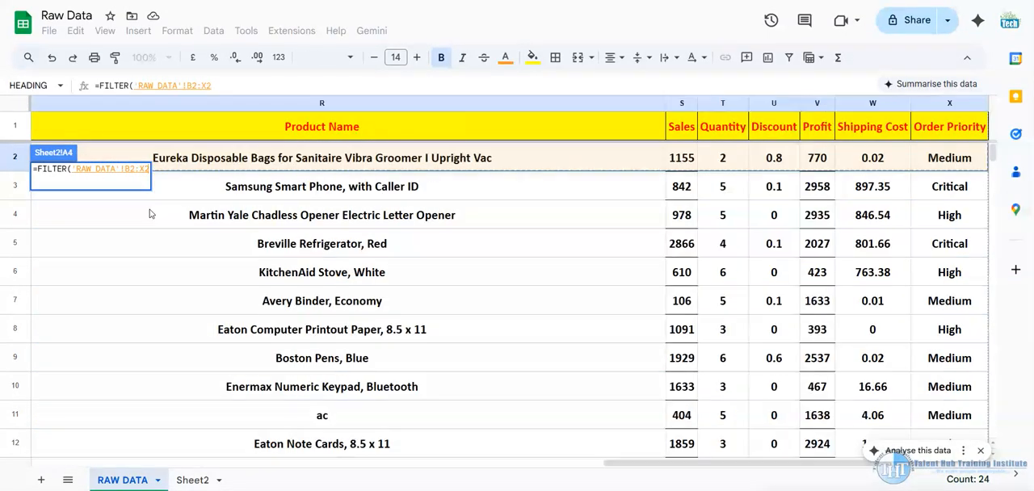
key("ctrl+shift+Down")
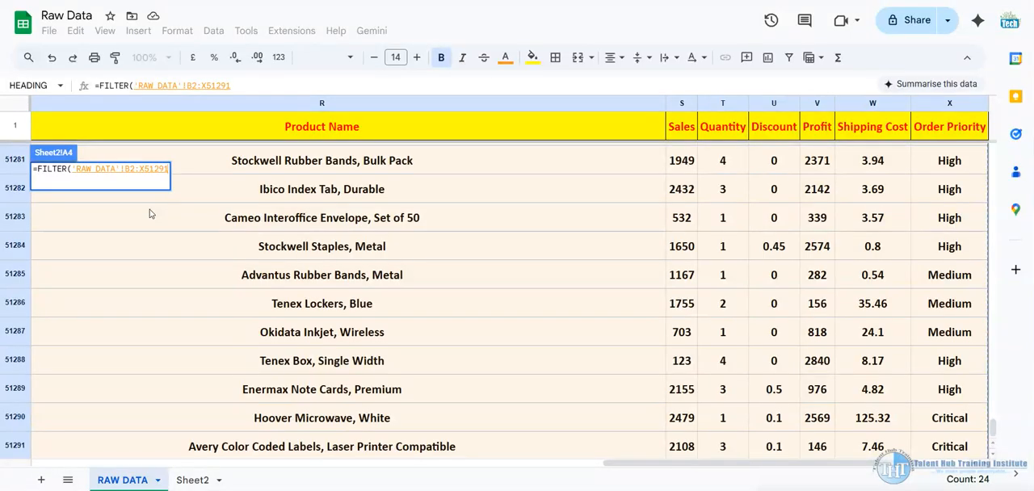
left_click(190, 89)
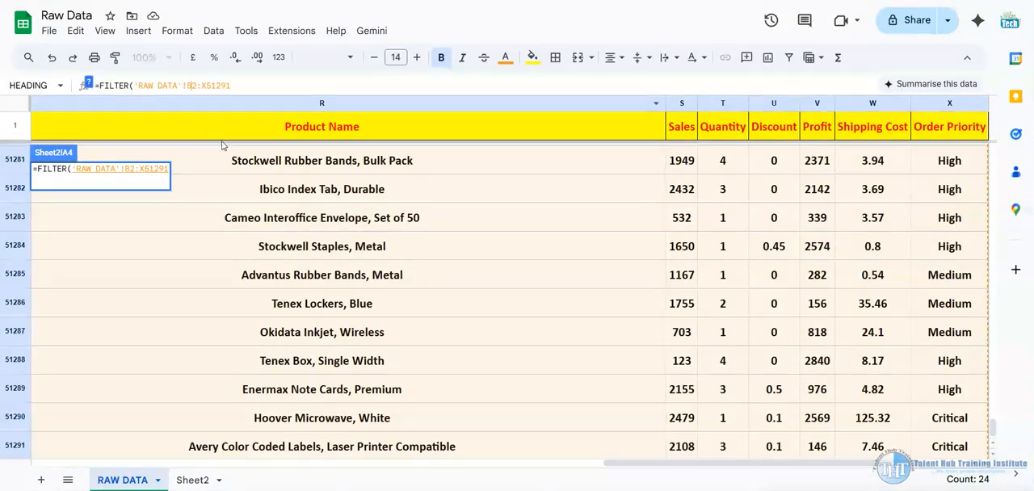
key("BackSpace")
type("A")
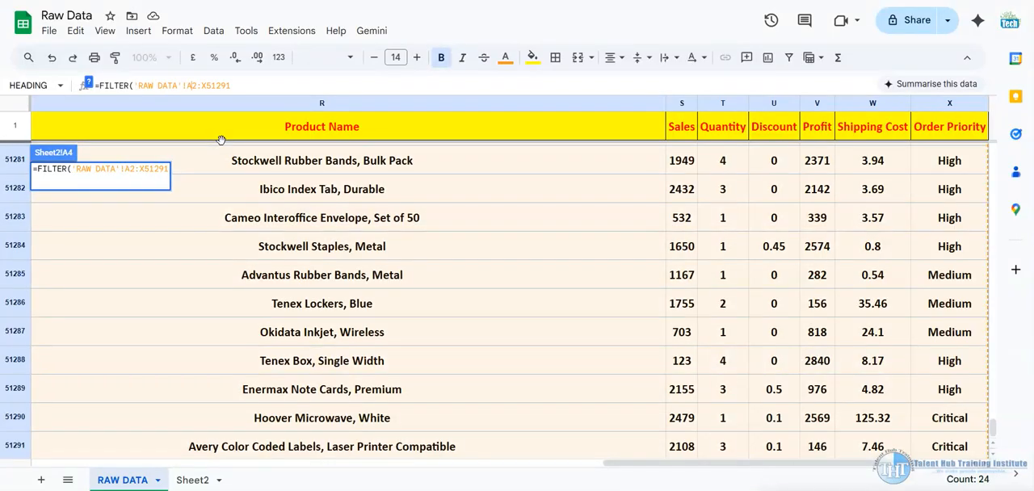
Add a condition range of X2:X51291 on the RAW DATA sheet to the FILTER formula, followed by an equals comparison
left_click(267, 84)
type(",")
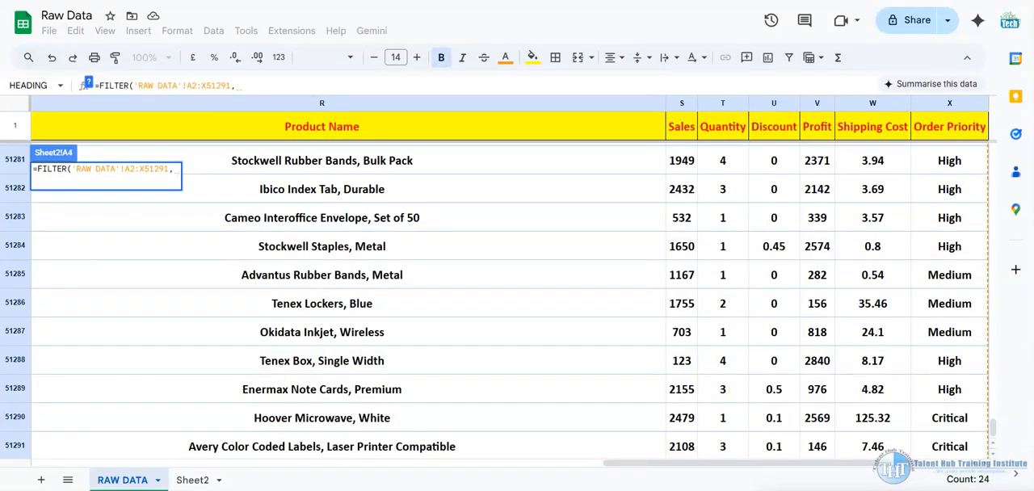
scroll(968, 167, "up", 4)
scroll(961, 161, "up", 10)
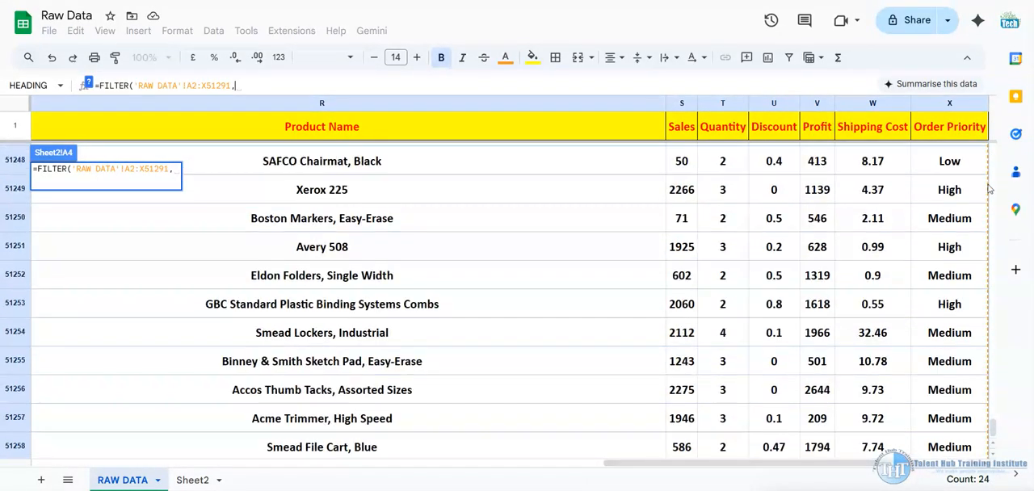
left_click_drag(992, 426, 993, 152)
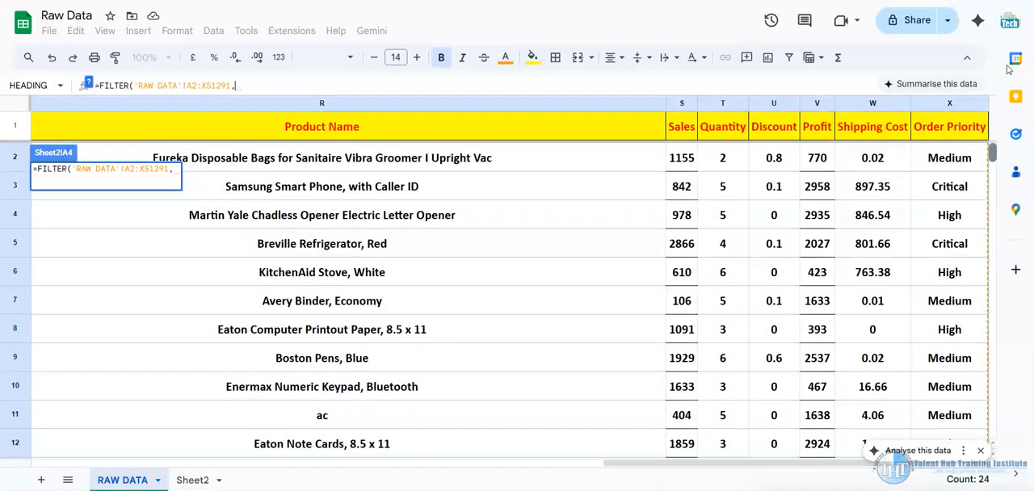
left_click(946, 159)
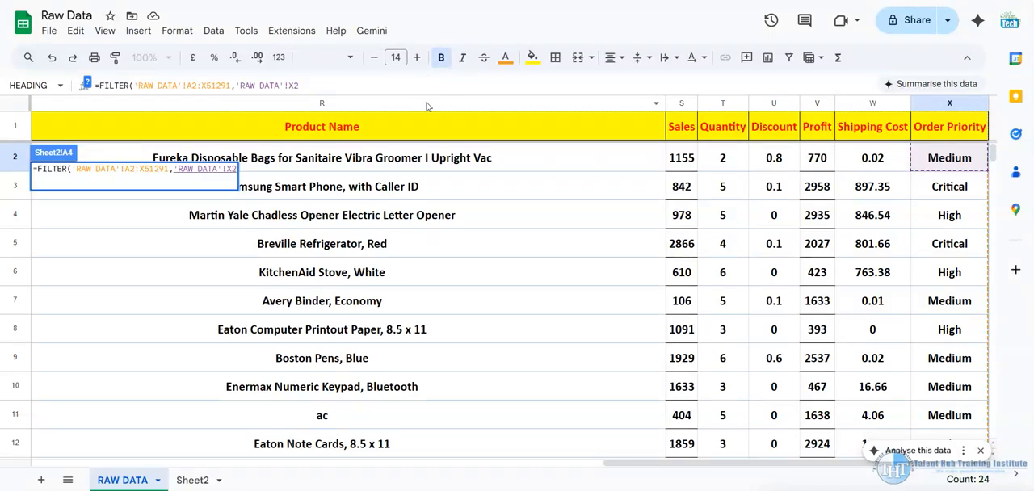
type(":")
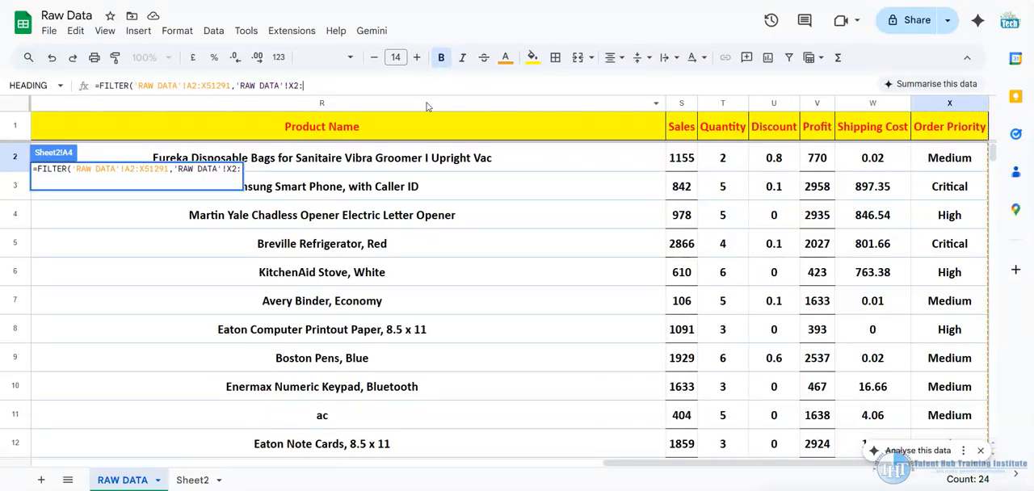
type("X")
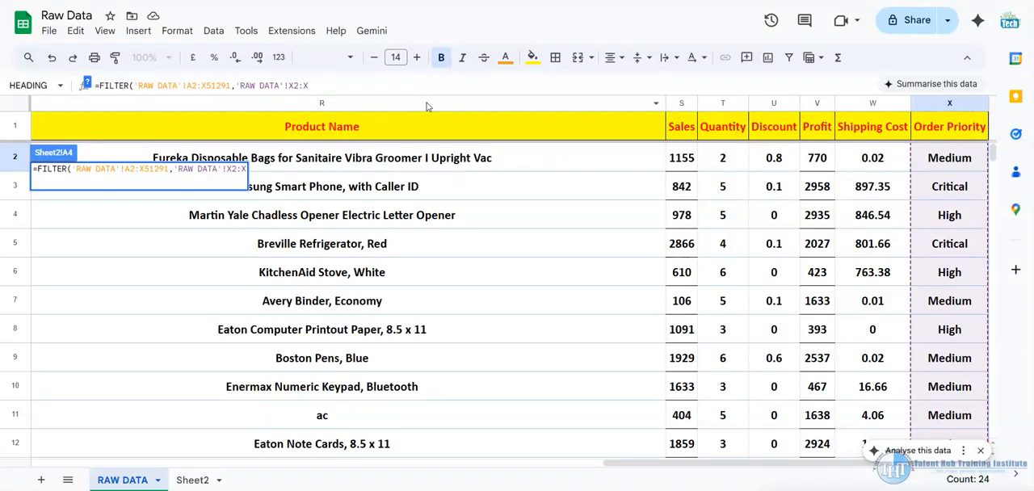
type("51291")
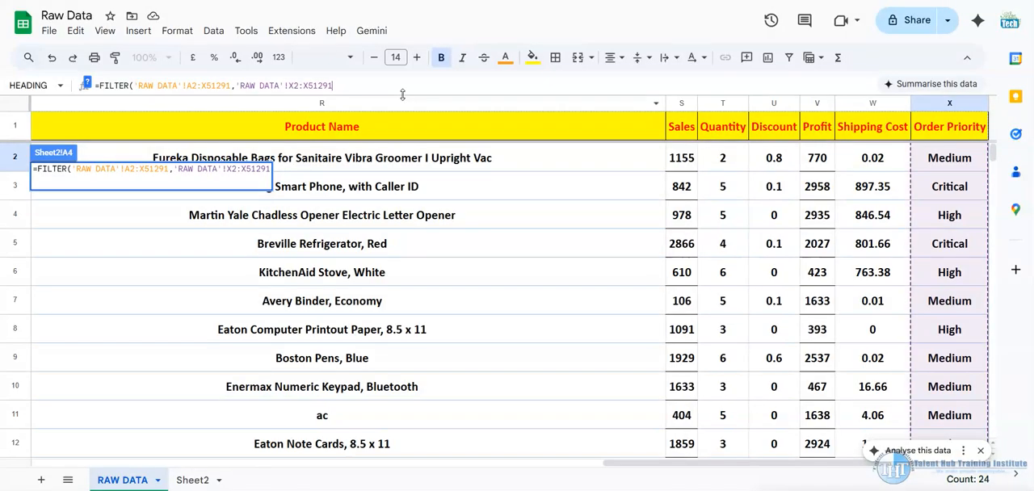
type("=")
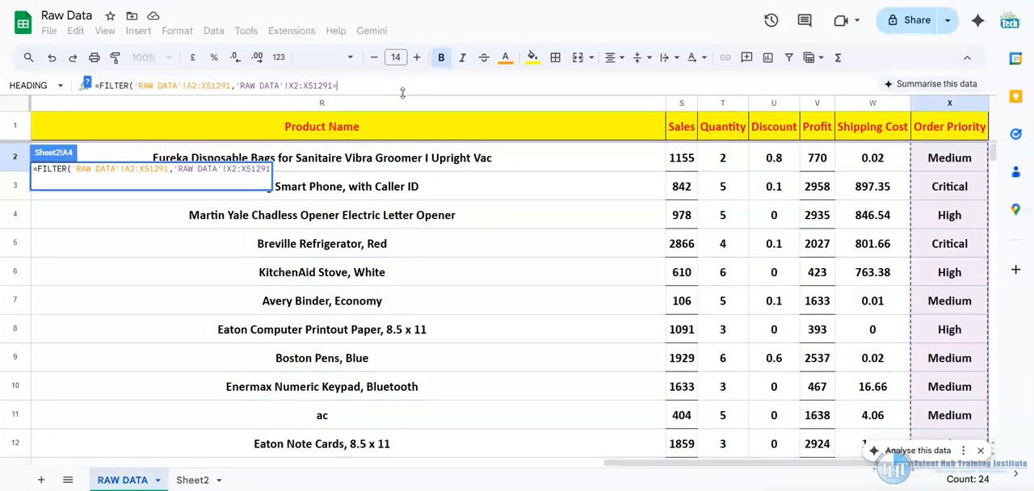
type("\"")
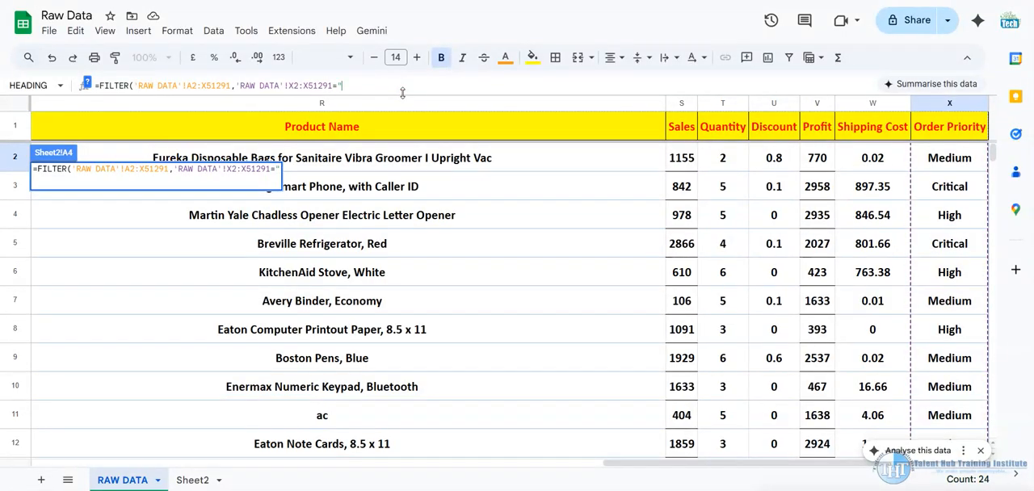
type("high")
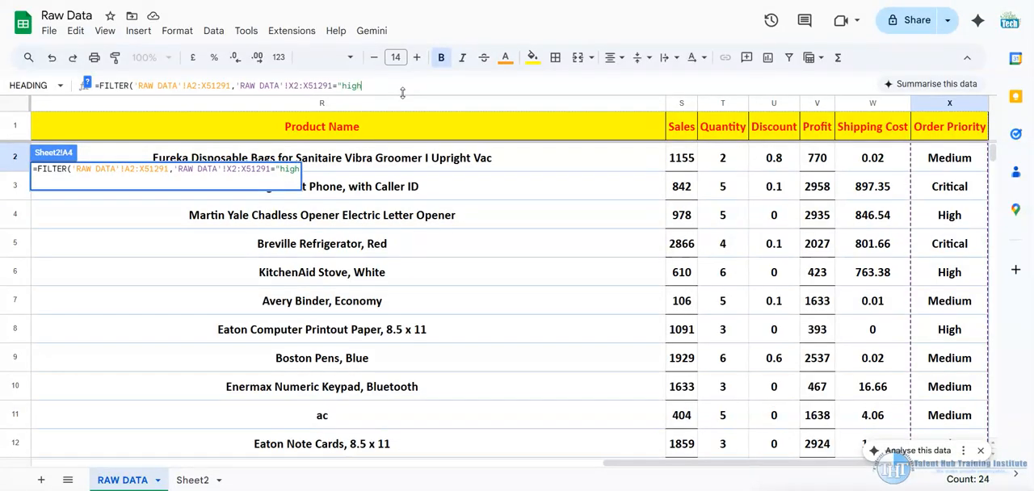
type("\"")
key("BackSpace")
key("BackSpace")
key("BackSpace")
key("BackSpace")
key("BackSpace")
key("BackSpace")
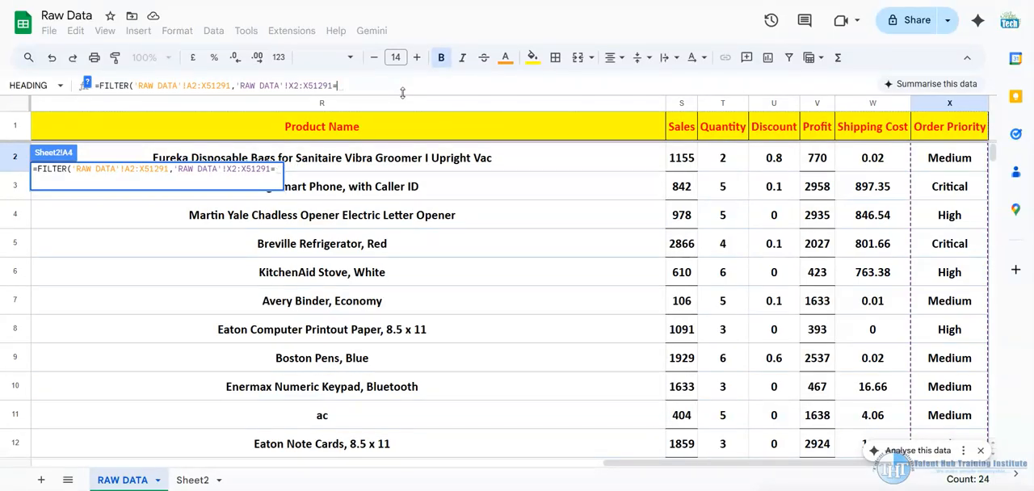
Compare the condition range with cell D1 of Sheet2 and complete the FILTER formula in A4
left_click(195, 480)
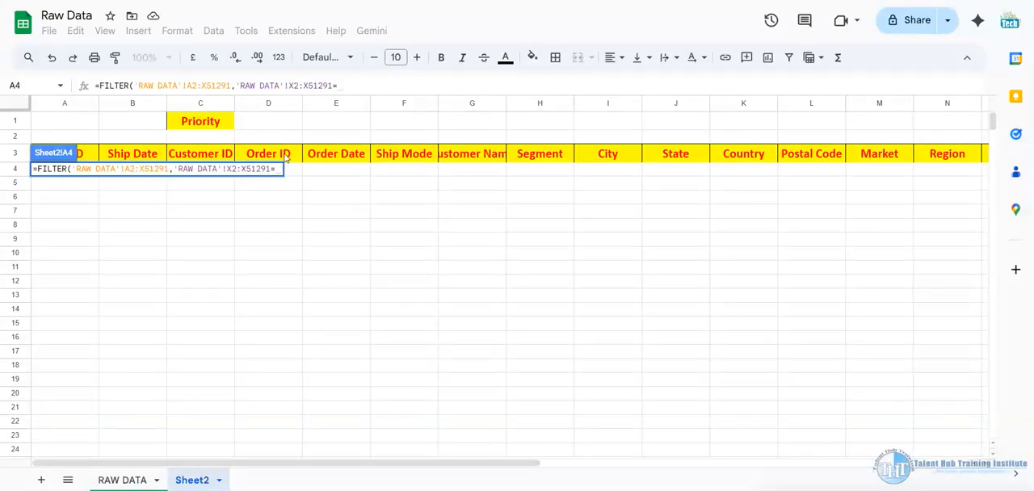
left_click(270, 123)
left_click(372, 84)
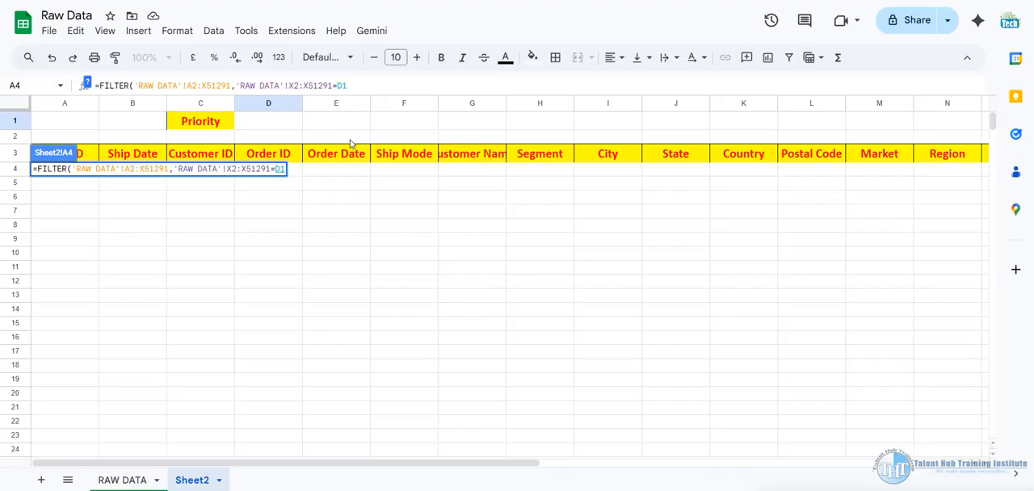
type(")")
key("Return")
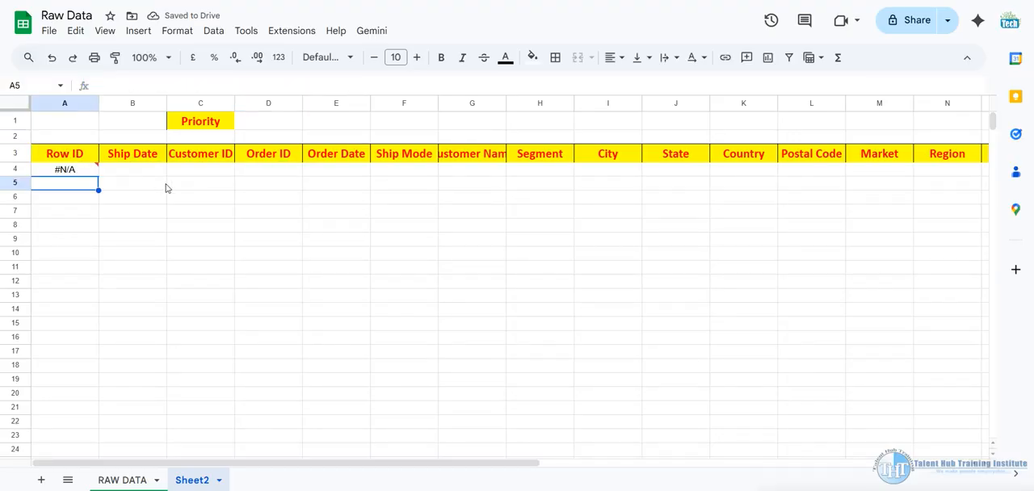
Enter high as the priority in cell D1 of Sheet2 and check the extracted records across to the Order Priority column
left_click(68, 177)
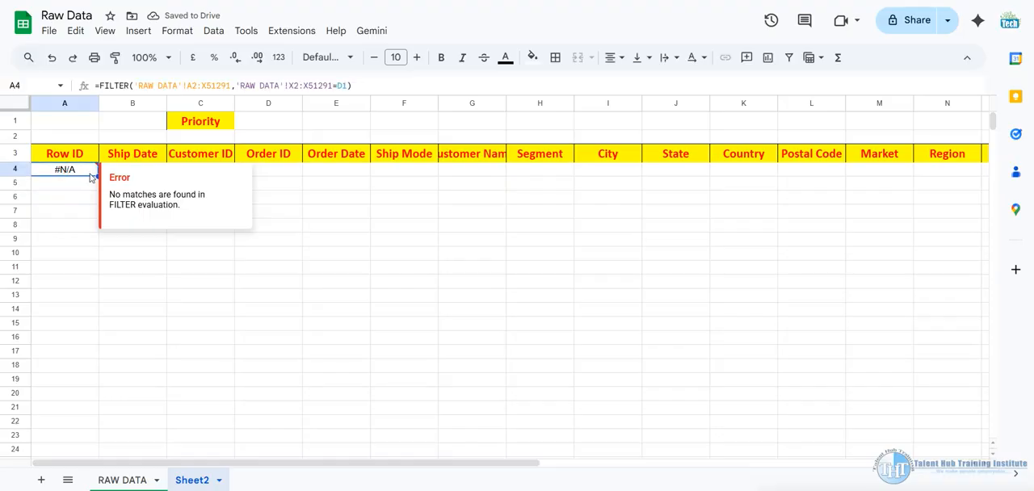
left_click(273, 129)
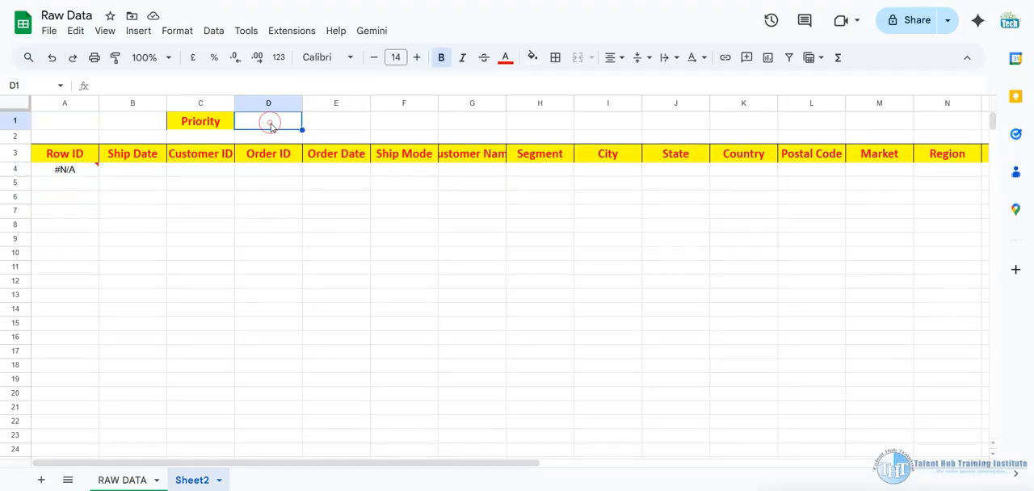
left_click(81, 169)
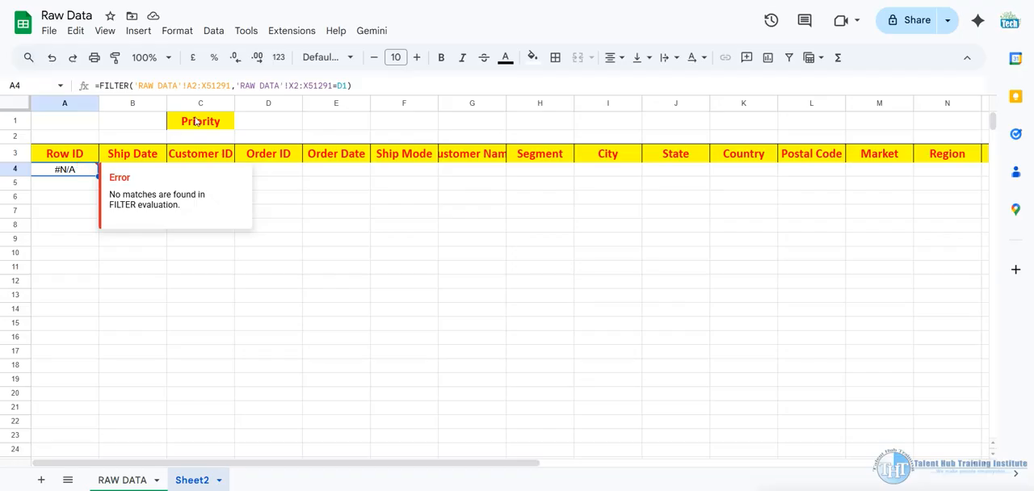
left_click(271, 121)
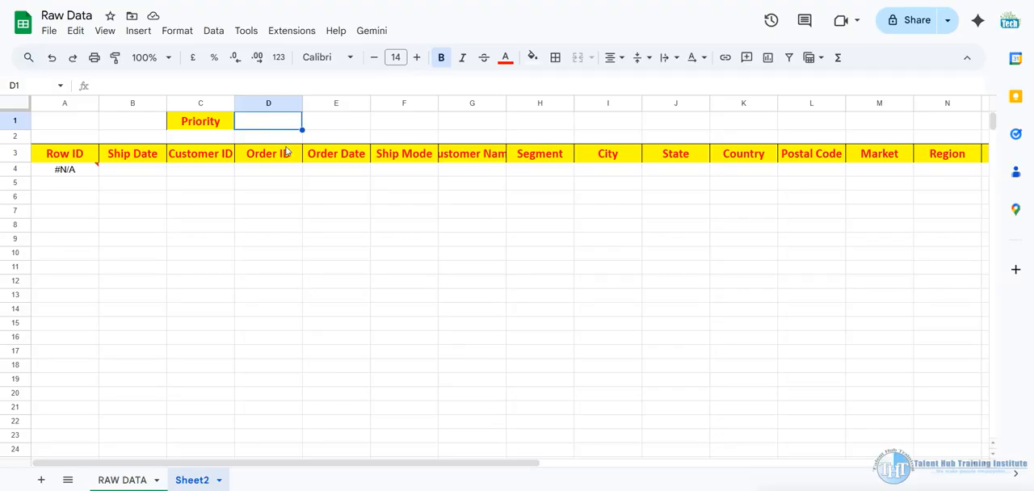
type("high")
key("Return")
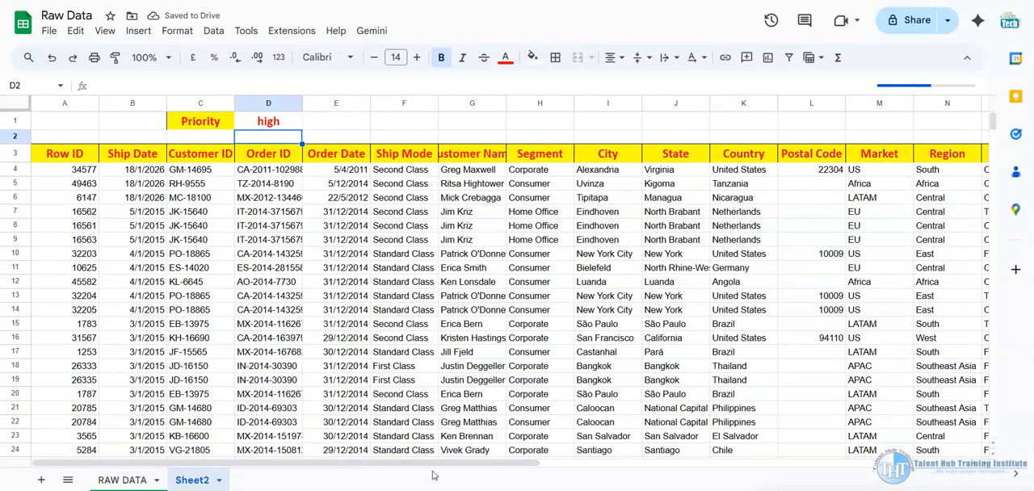
left_click(967, 464)
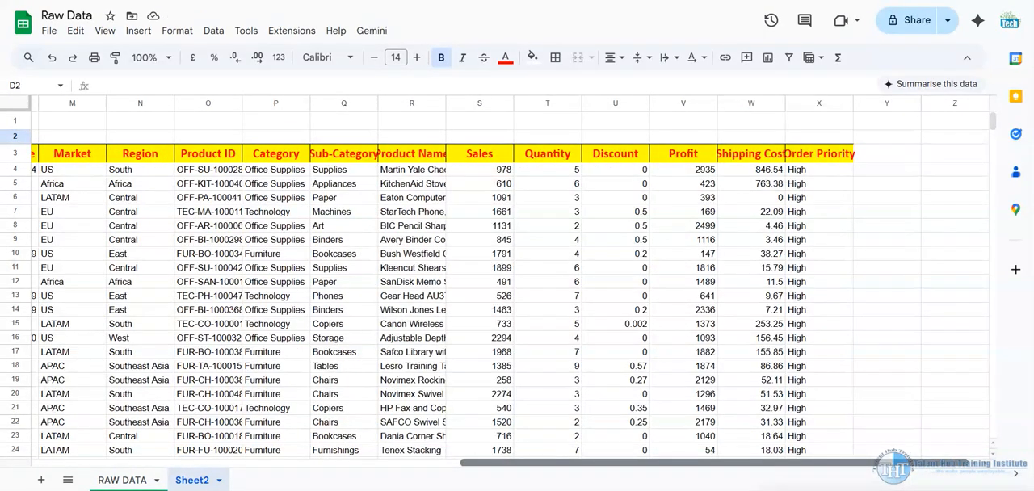
left_click_drag(967, 464, 16, 388)
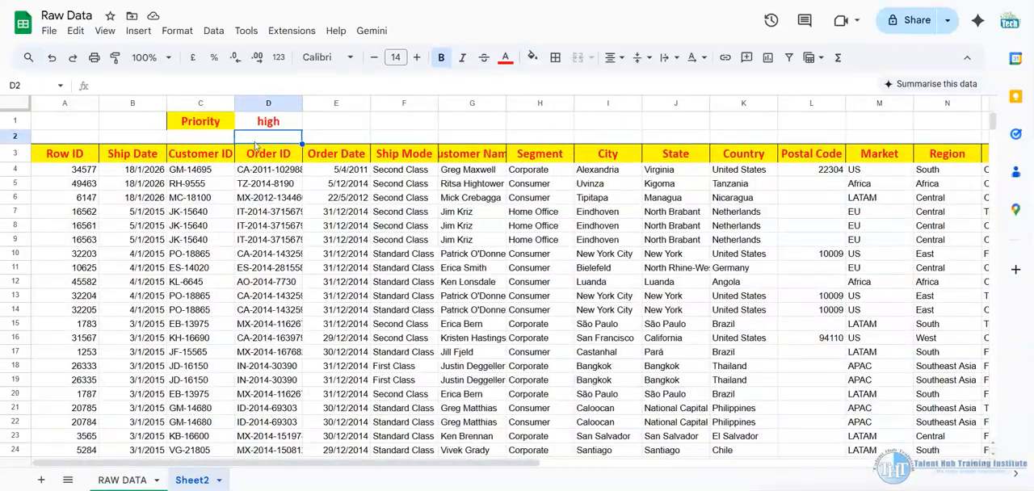
left_click(430, 454)
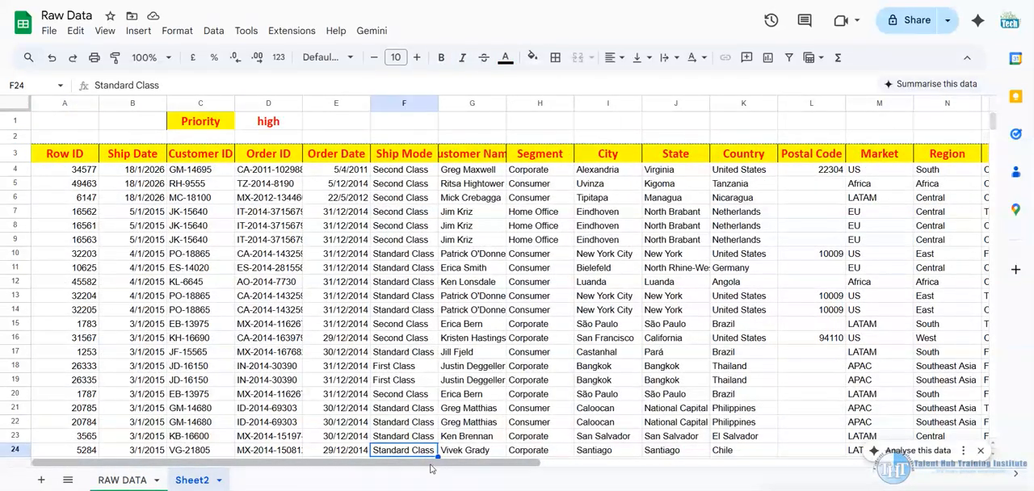
left_click_drag(432, 465, 909, 389)
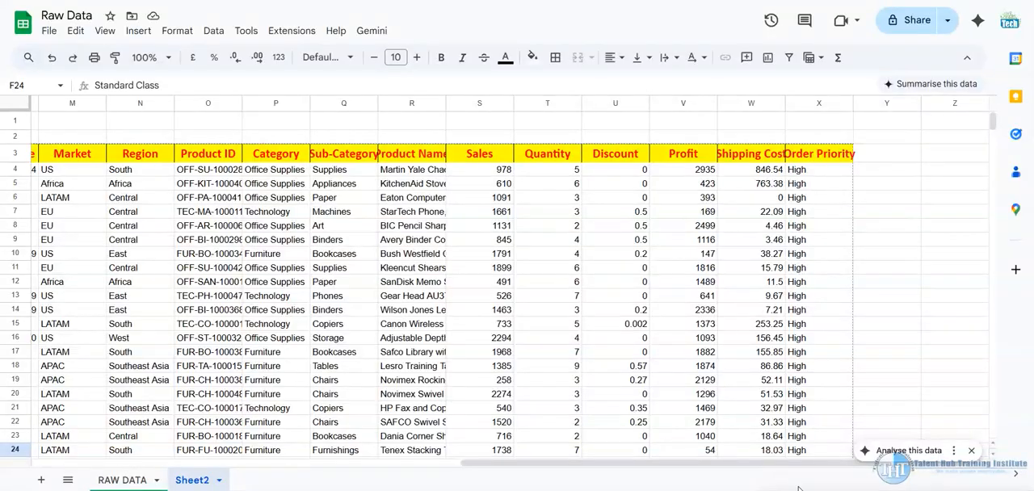
left_click_drag(798, 464, 128, 190)
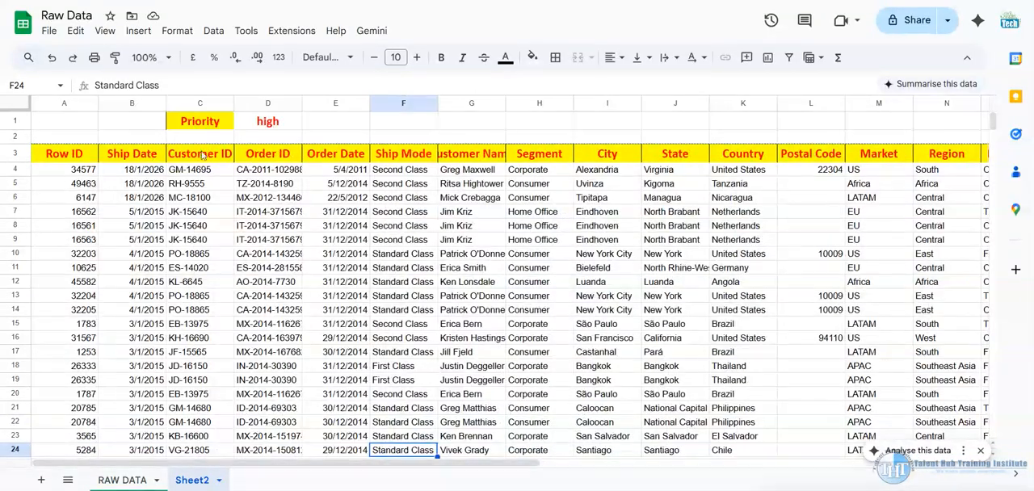
Replace the priority in D1 with low and check the Order Priority column of the extracted records
left_click(283, 122)
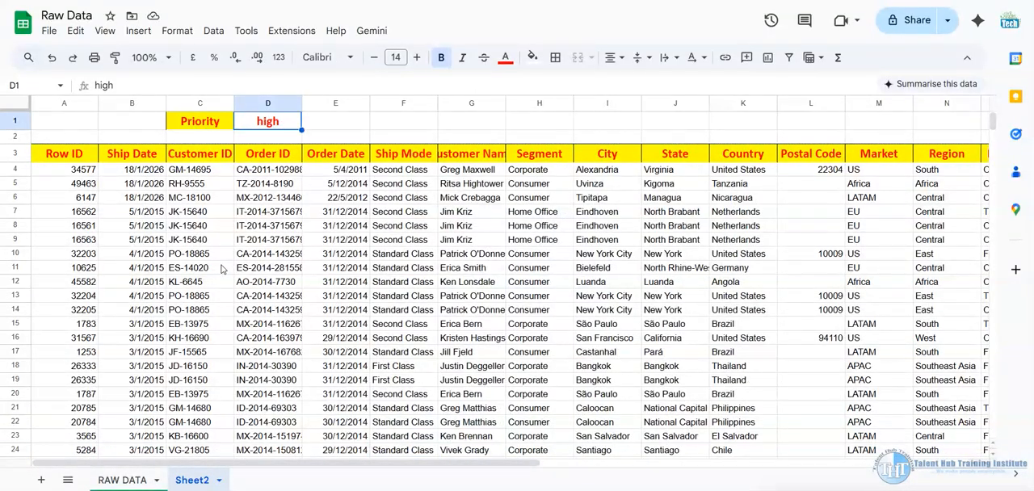
key("BackSpace")
type("low")
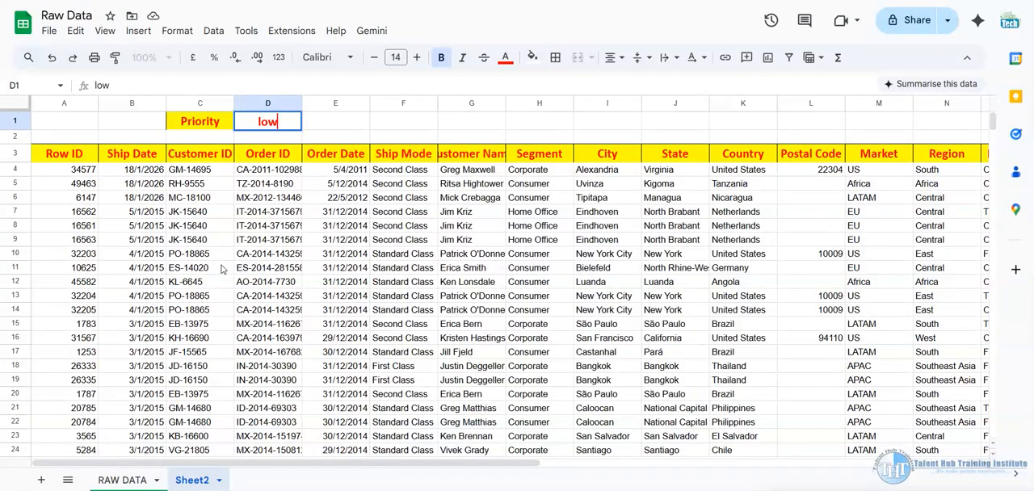
key("Return")
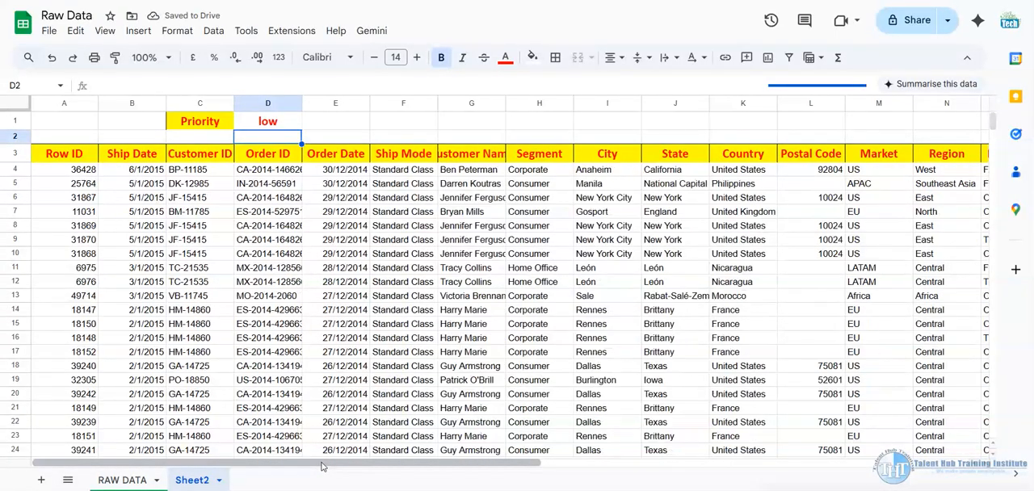
left_click_drag(322, 466, 750, 466)
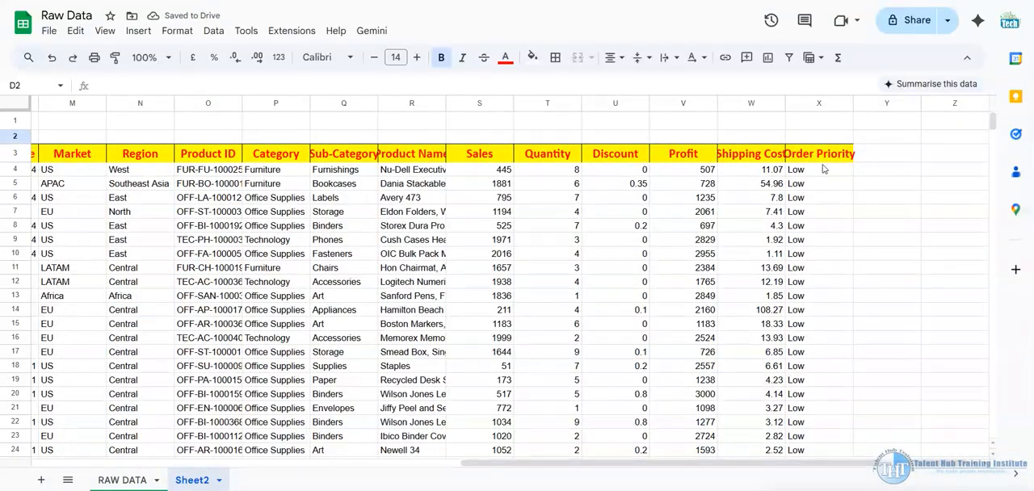
left_click(824, 451)
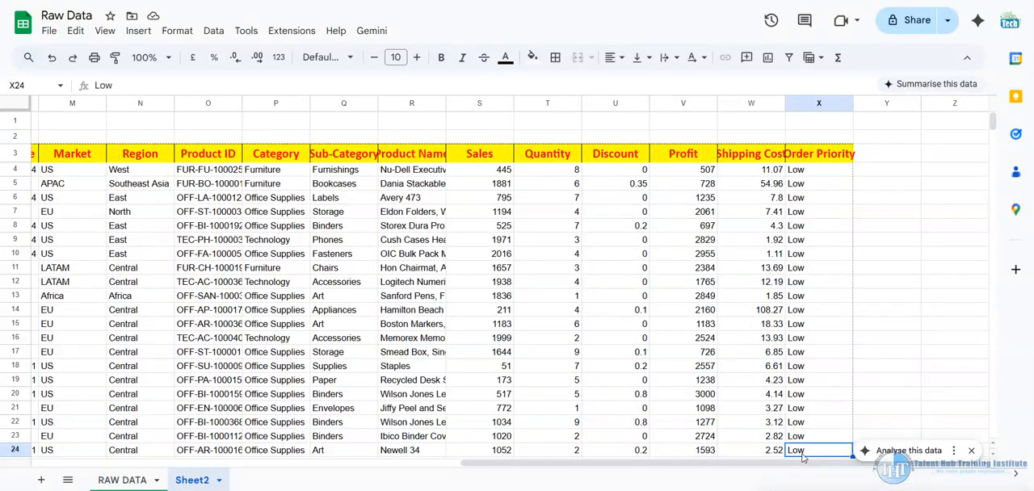
left_click_drag(750, 468, 261, 468)
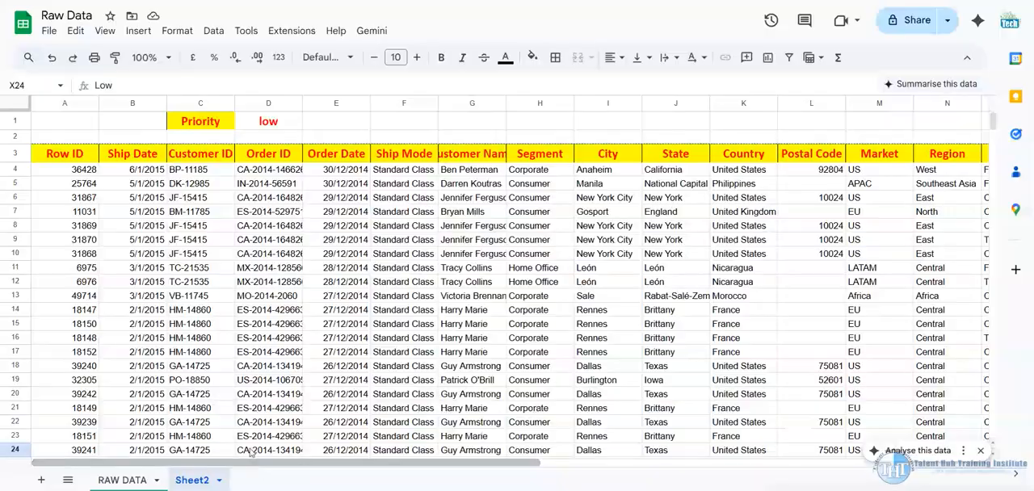
Clear the priority in D1 of Sheet2 and inspect the FILTER formula in A4
left_click(275, 127)
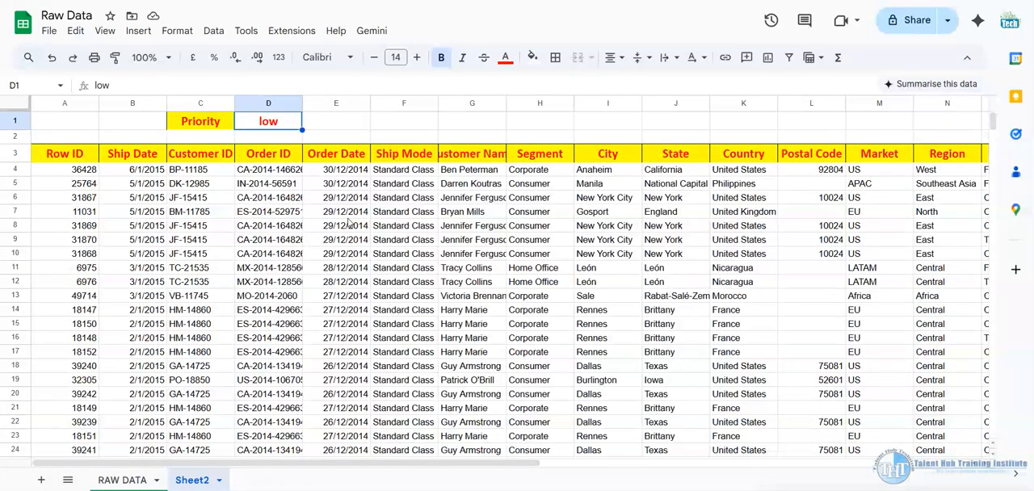
key("Delete")
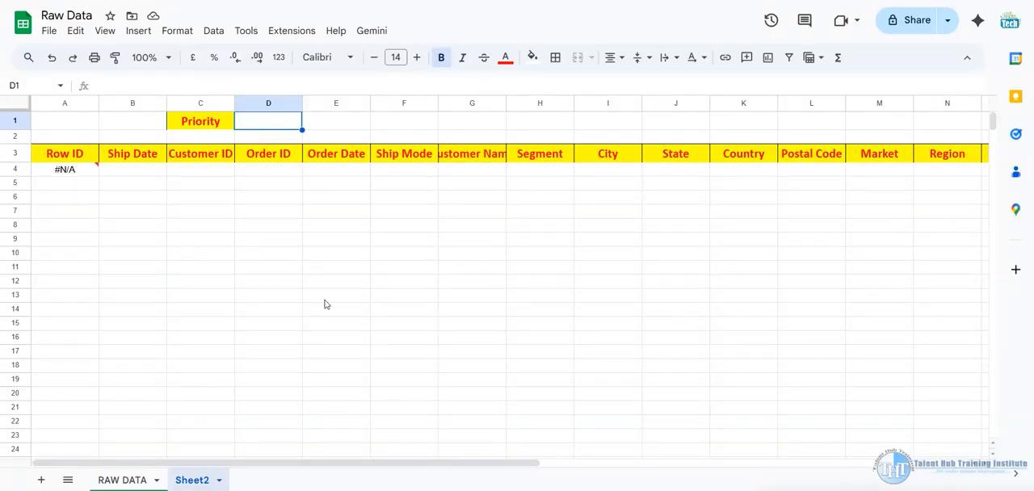
left_click(81, 170)
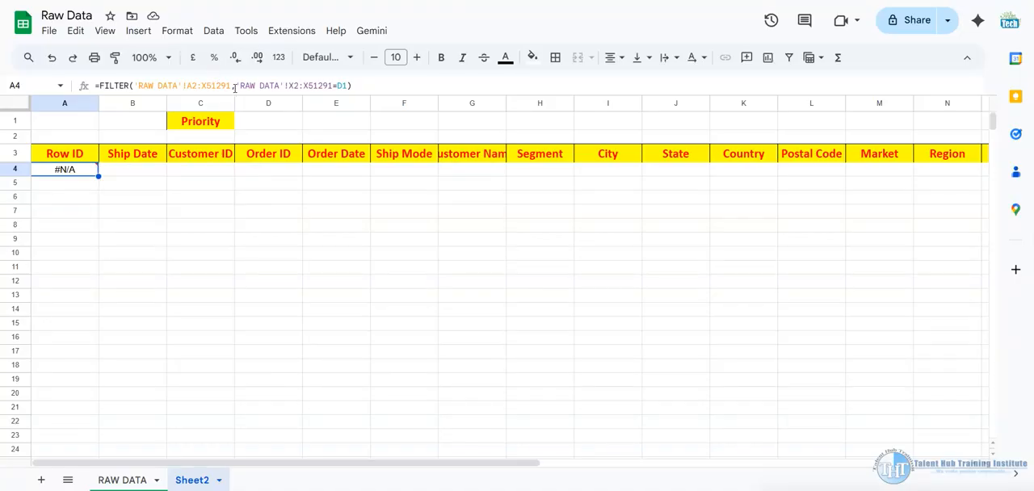
Try to wrap the X2:X51291=D1 condition of the FILTER formula in A4 in an IF function
left_click(237, 85)
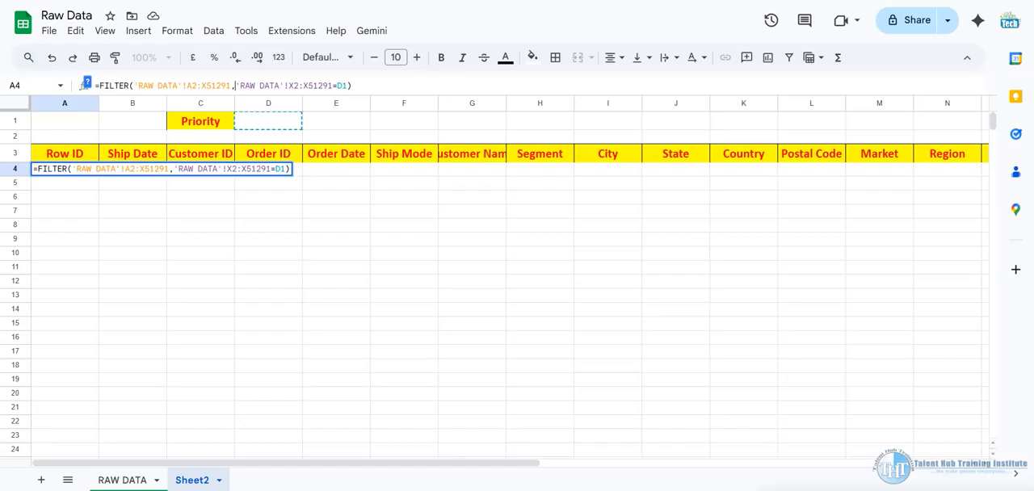
type("if")
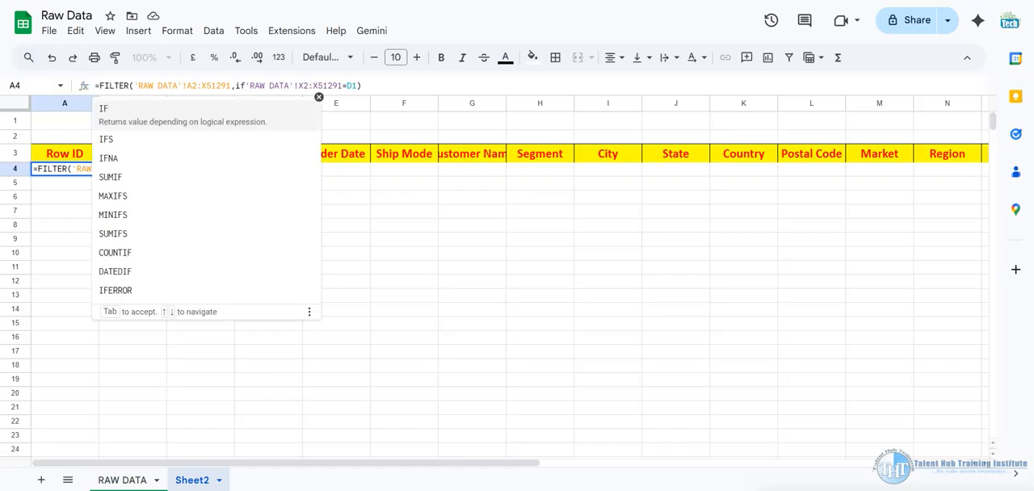
key("BackSpace")
key("BackSpace")
type("IF(")
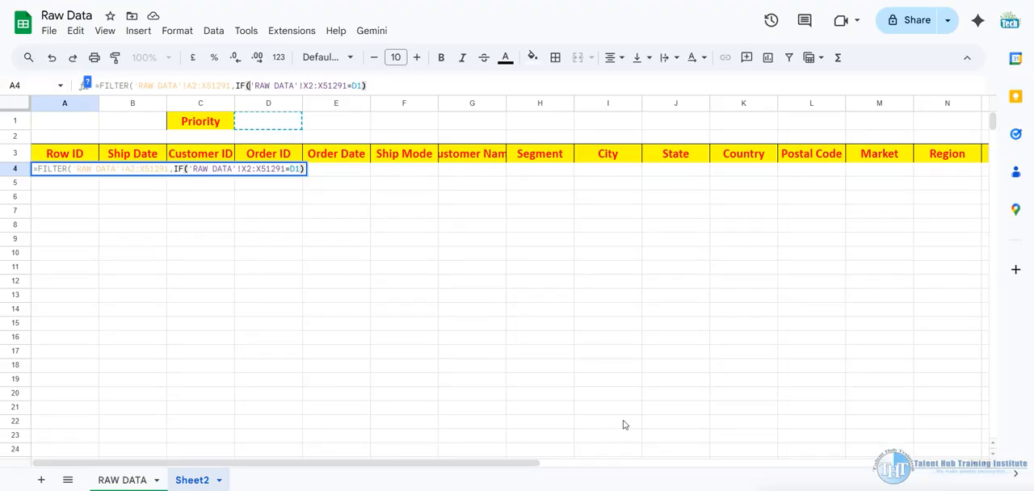
left_click(272, 128)
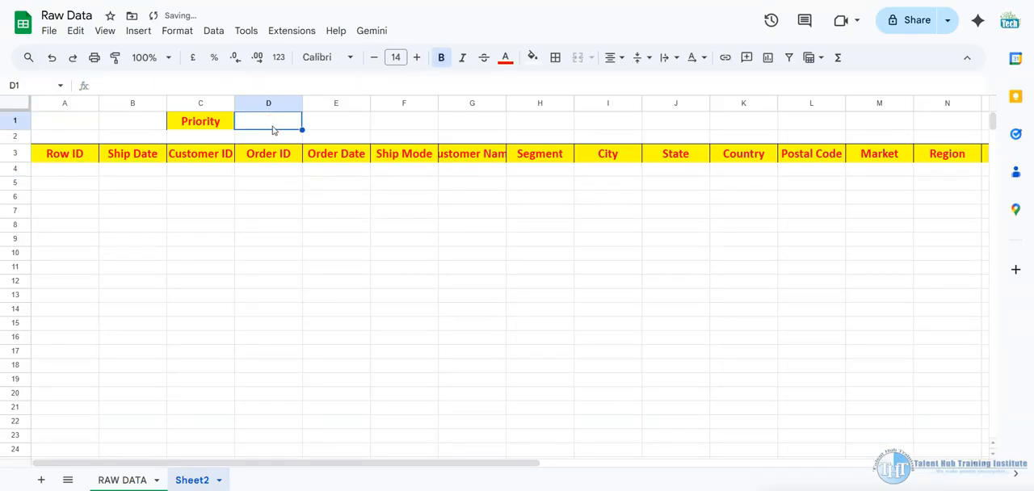
Edit the A4 formula to test D1="" inside the IF function, ahead of the parenthesized RAW DATA comparison
left_click(75, 169)
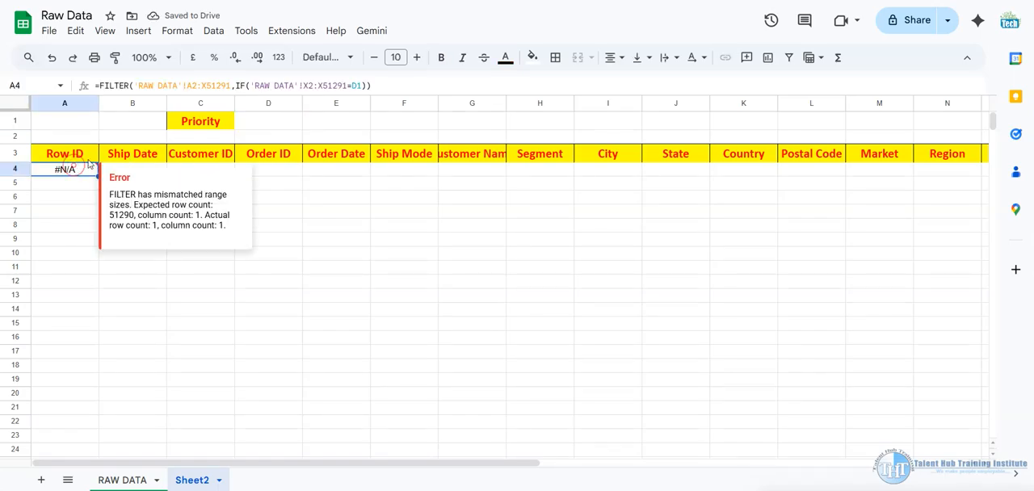
left_click(253, 85)
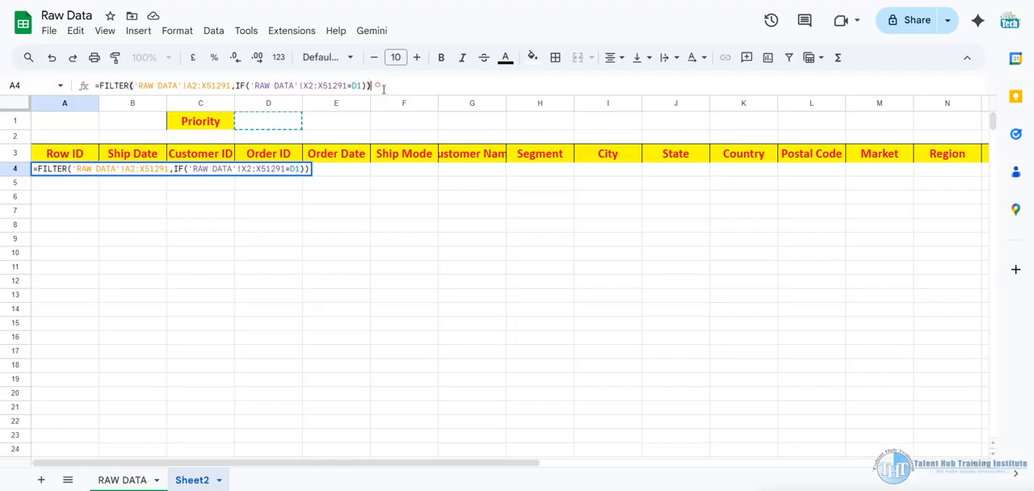
key("BackSpace")
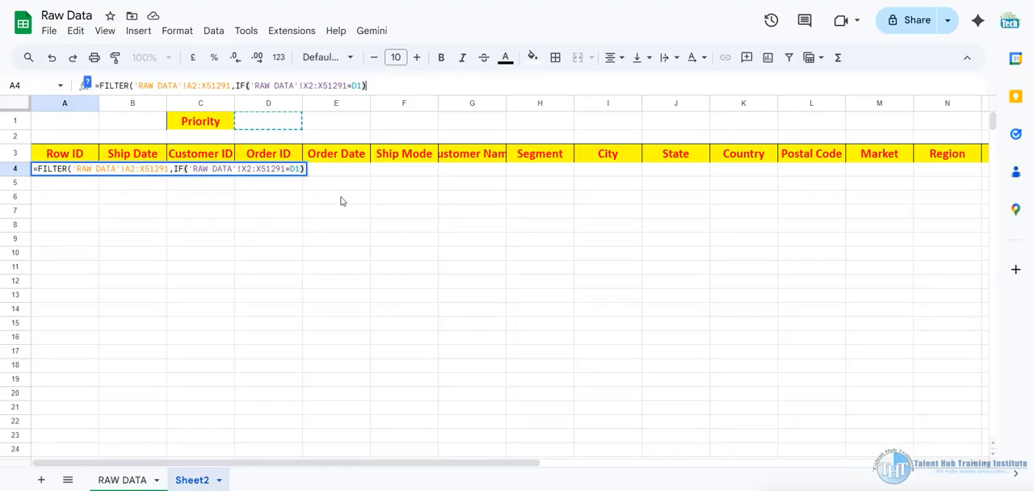
key("BackSpace")
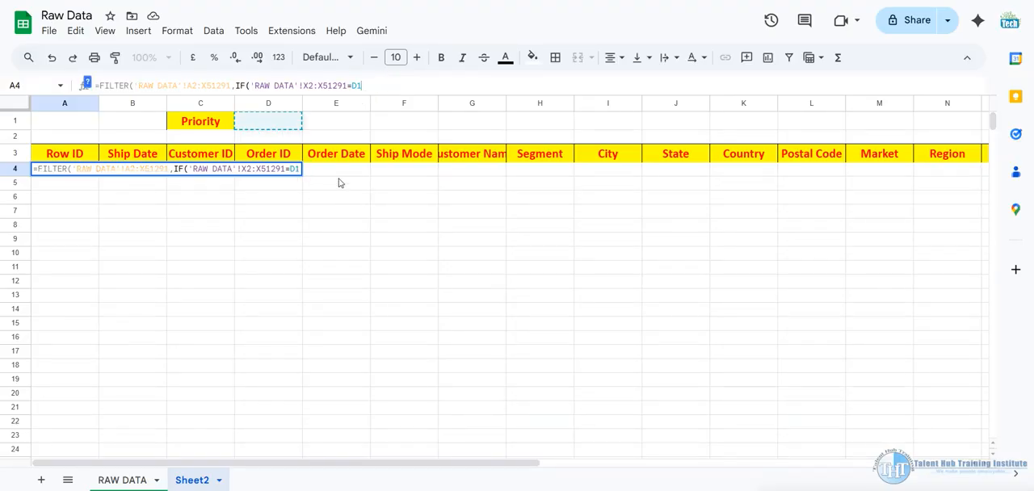
type(")")
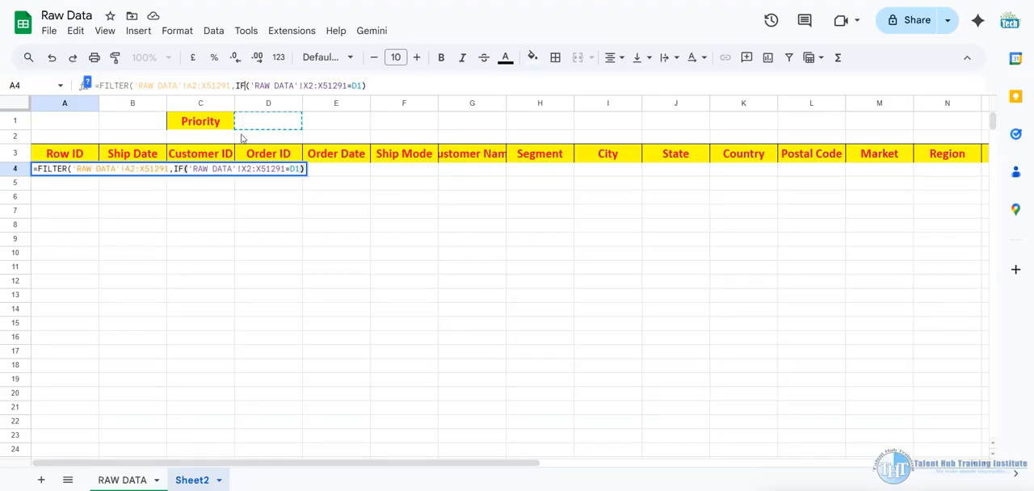
type("(D1")
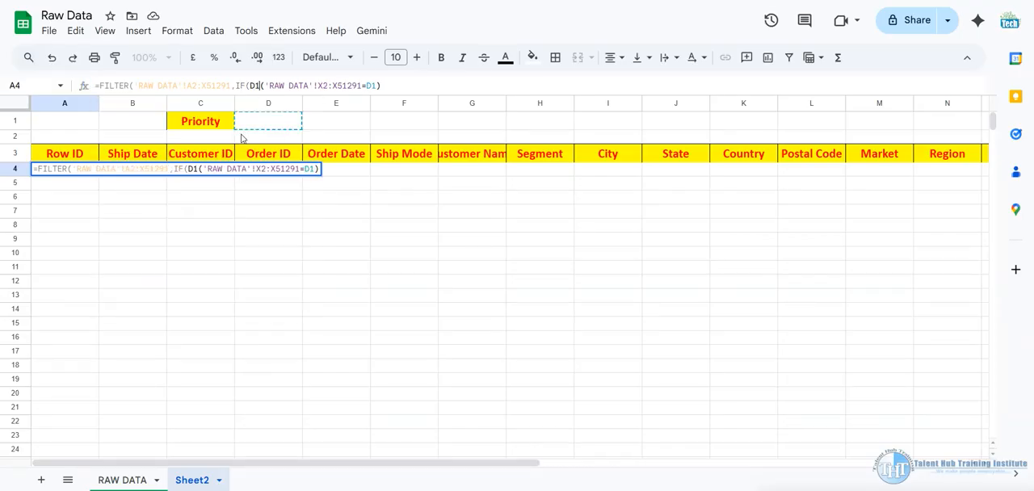
type("<")
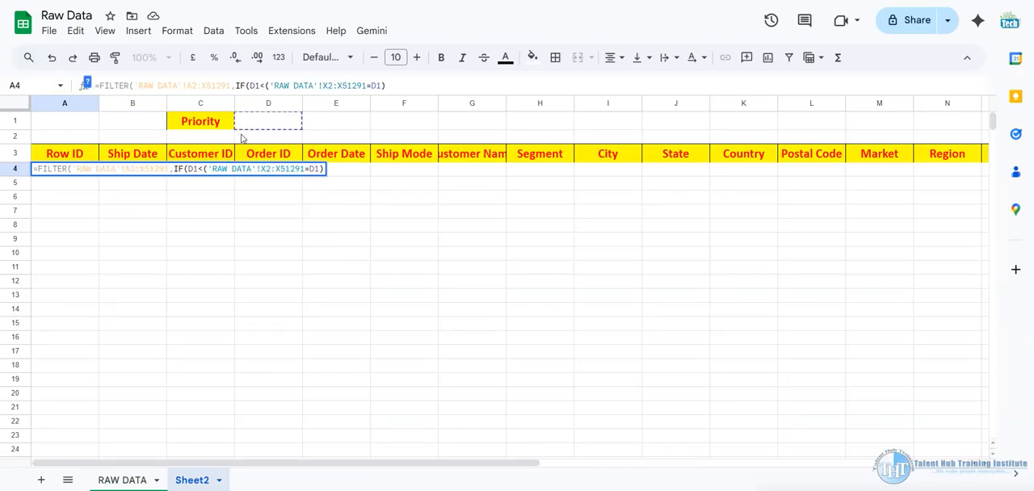
key("BackSpace")
type("=\"\"")
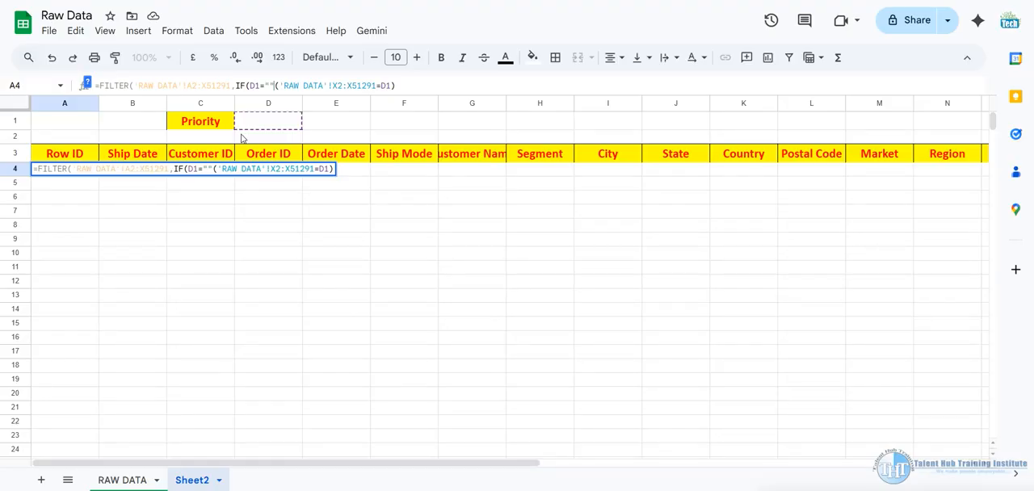
Give the IF function True as its value for an empty D1, keep the RAW DATA comparison as the alternative, and complete the formula
type(",")
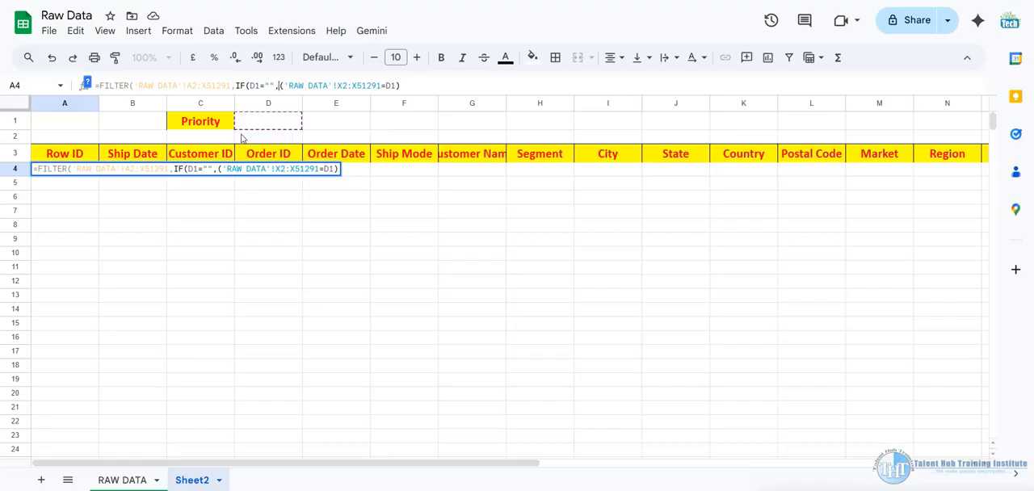
type("T")
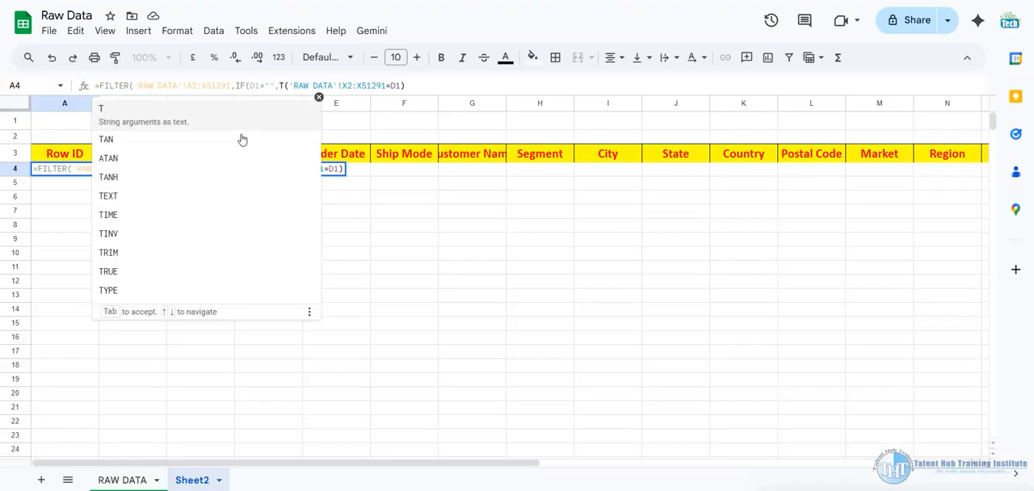
type("rue")
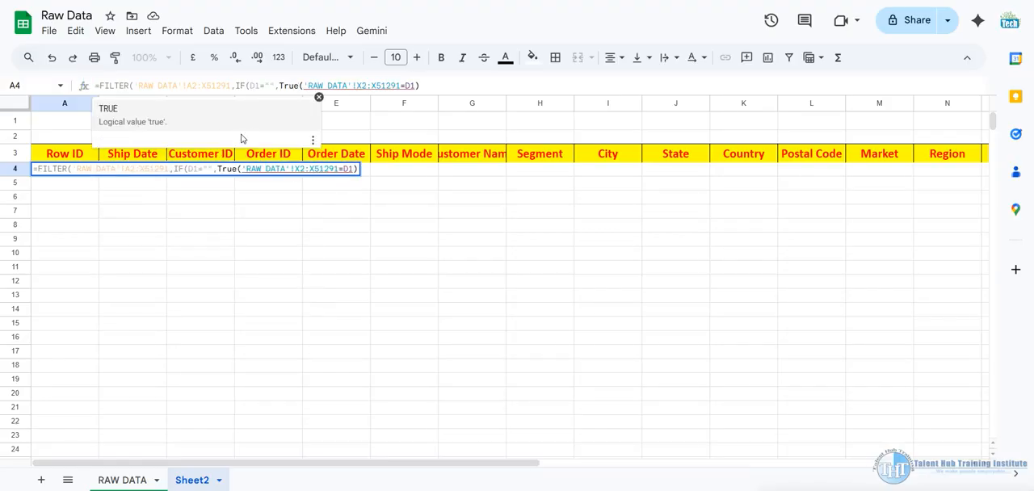
type(",")
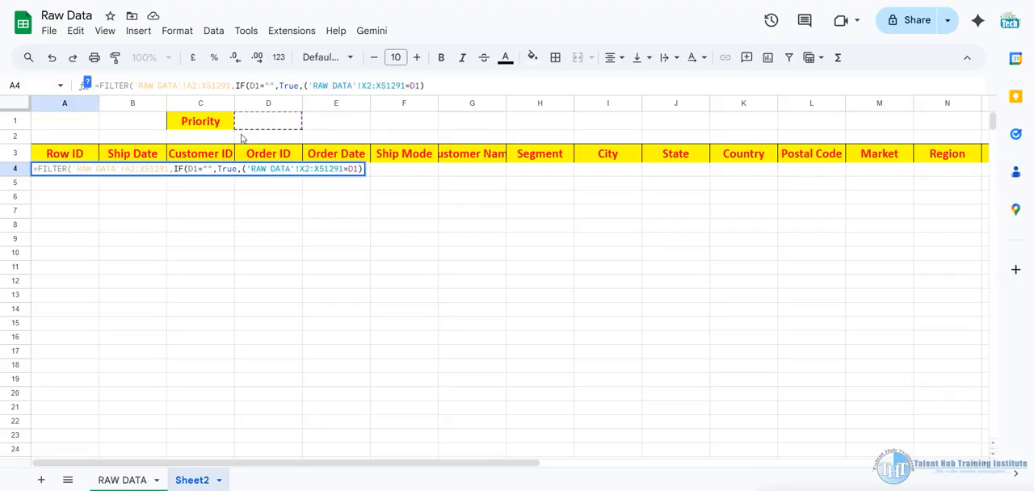
left_click(430, 83)
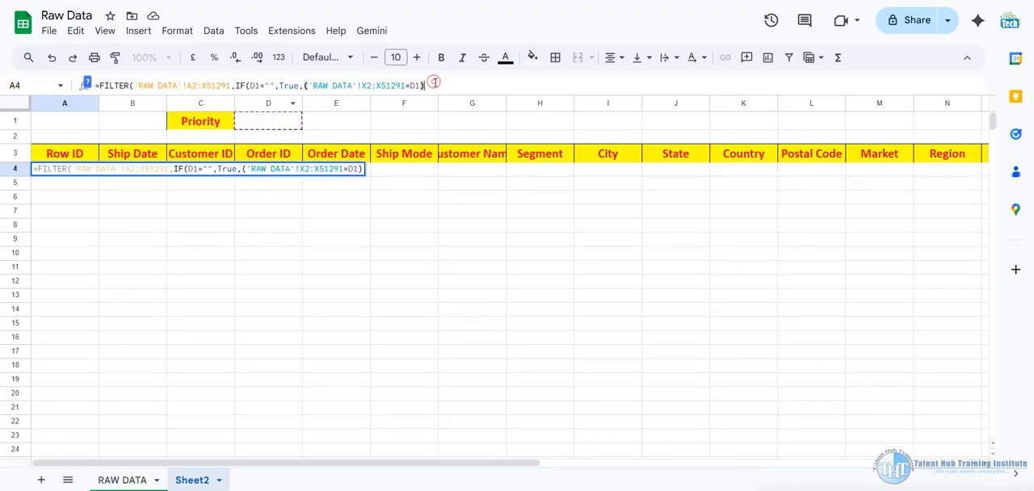
type(")")
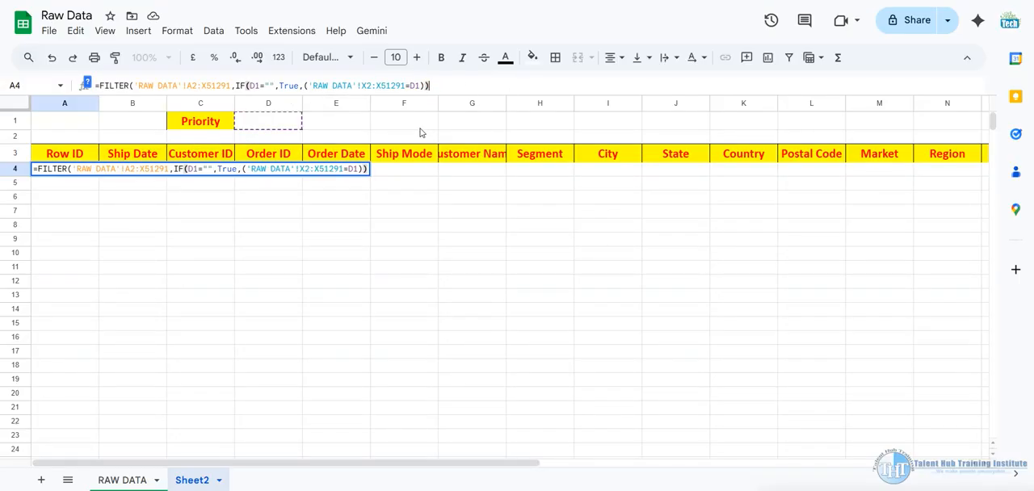
type(")")
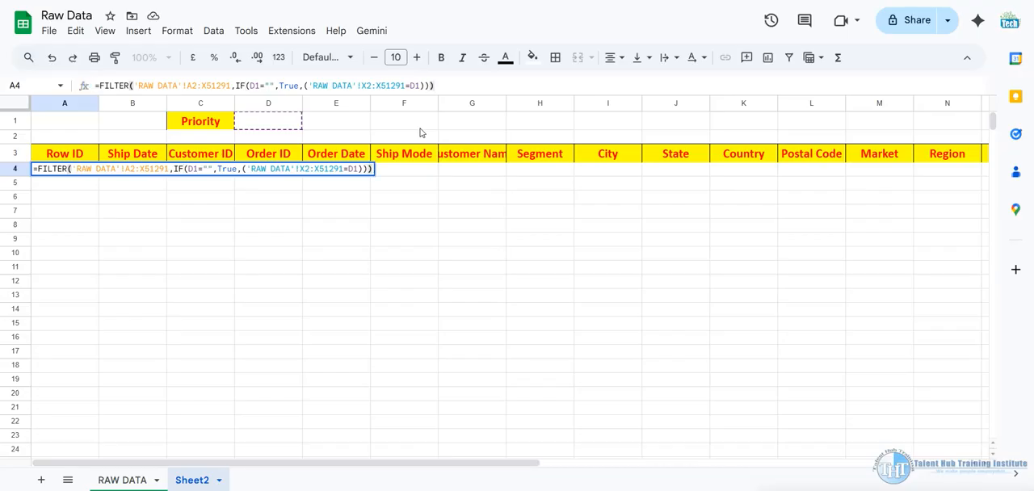
key("Return")
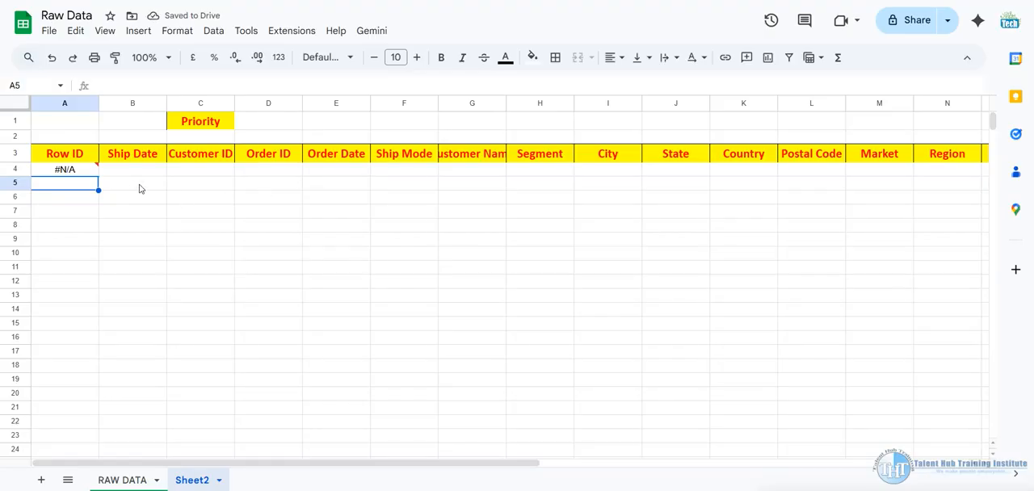
Remove the IF(D1="",True, portion from the formula in A4
left_click(73, 170)
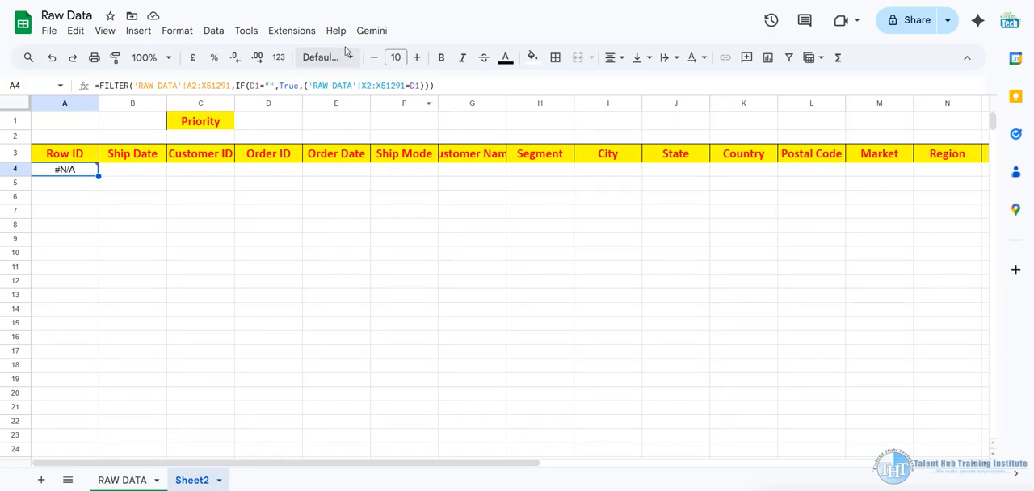
left_click(433, 85)
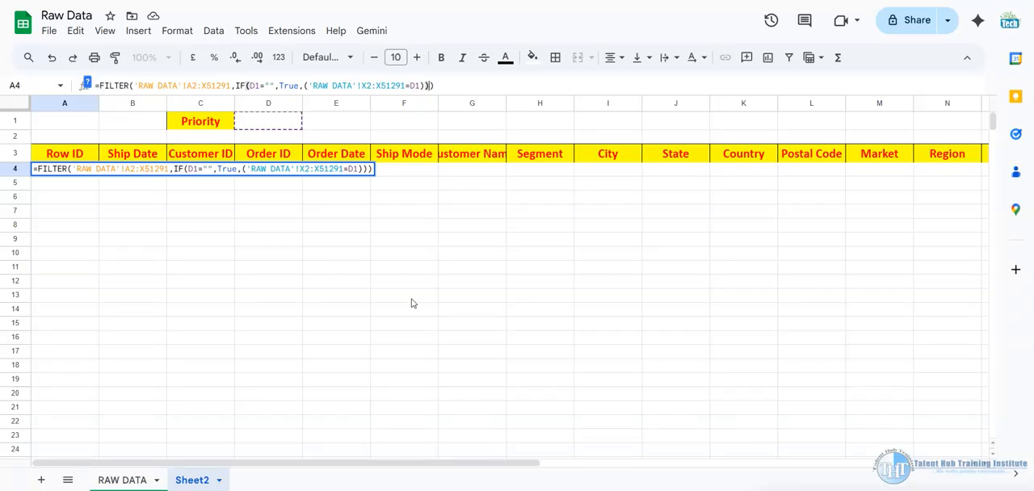
key("BackSpace")
left_click_drag(304, 85, 237, 81)
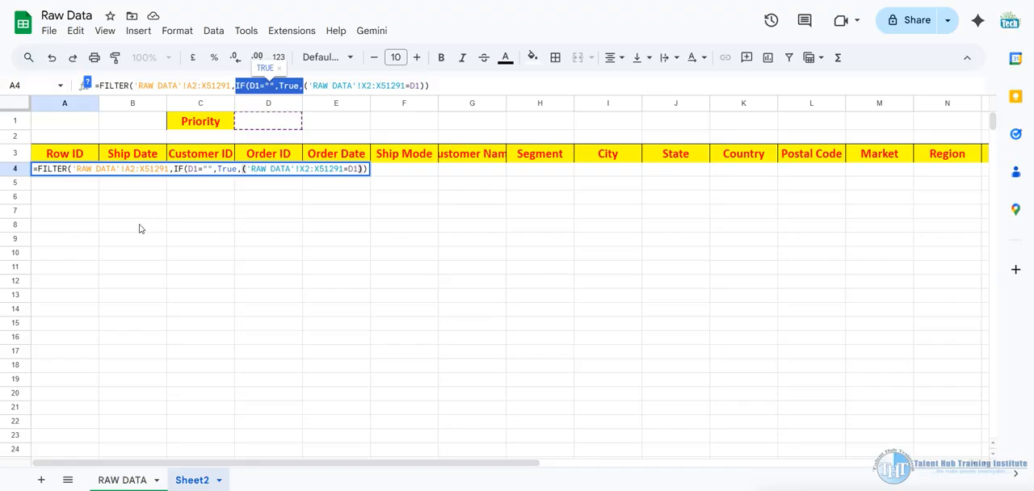
key("BackSpace")
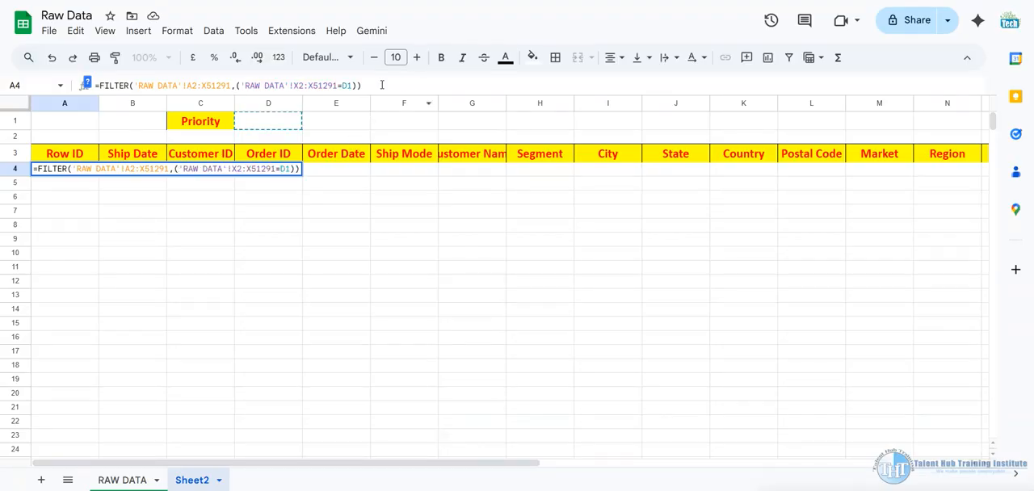
Remove the extra parentheses around the X2:X51291=D1 condition and complete the plain FILTER formula in A4
key("BackSpace")
type(")")
key("BackSpace")
key("BackSpace")
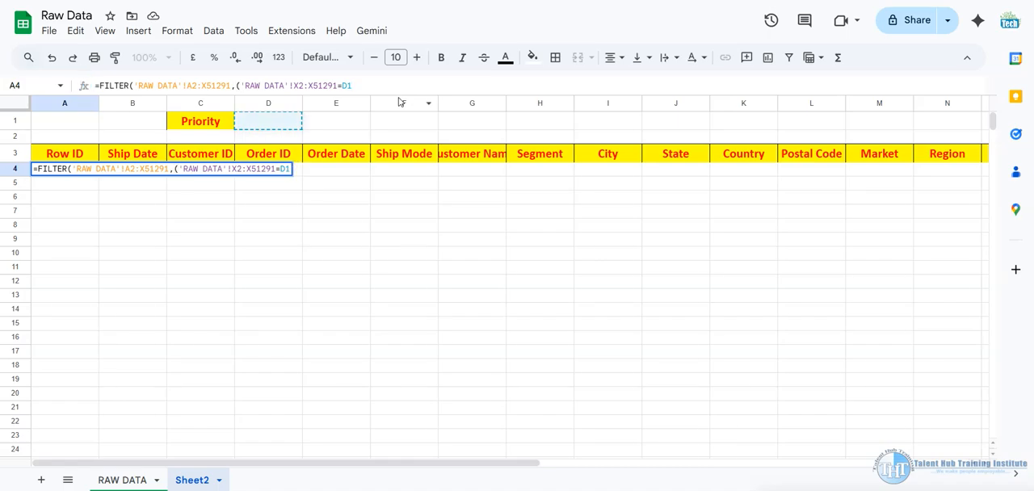
left_click(239, 84)
key("BackSpace")
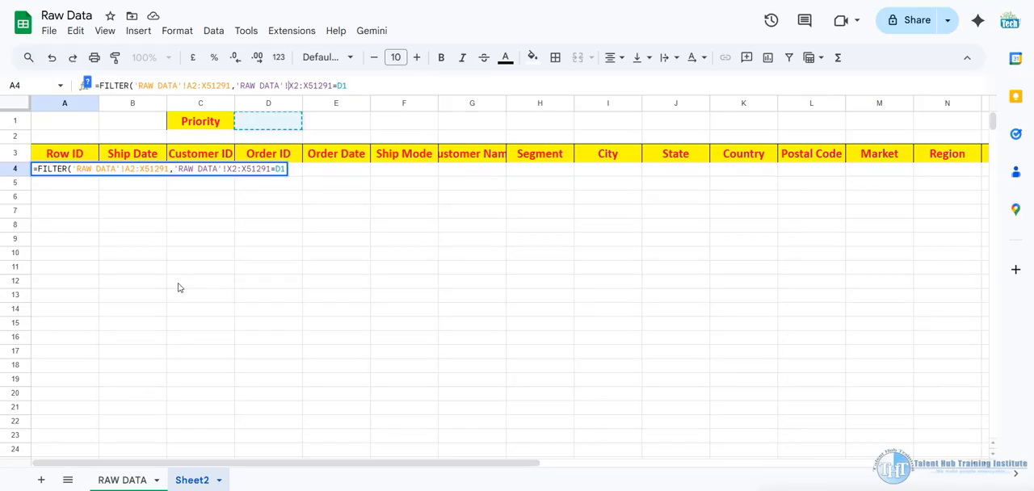
type(")")
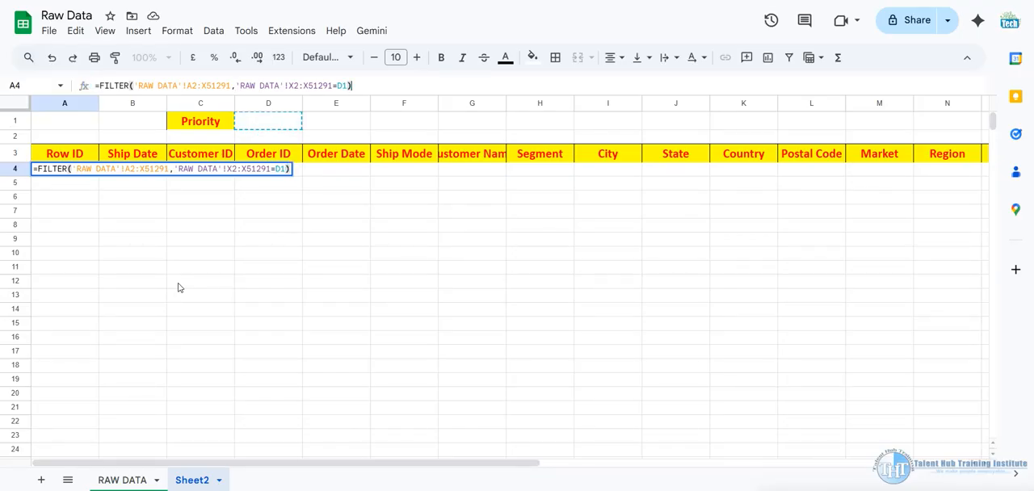
key("Return")
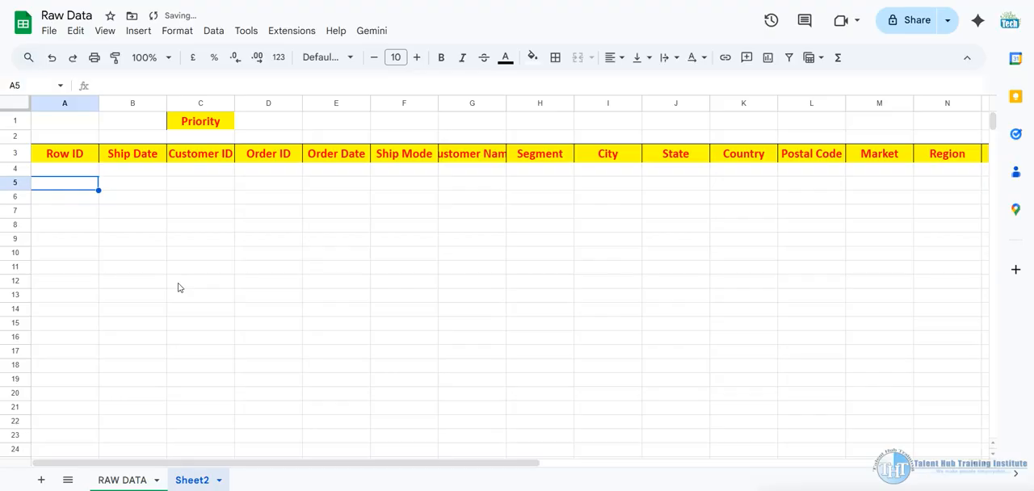
Wrap the FILTER formula in A4 in an IFERROR function with an empty string "" as the value returned on error
left_click(69, 169)
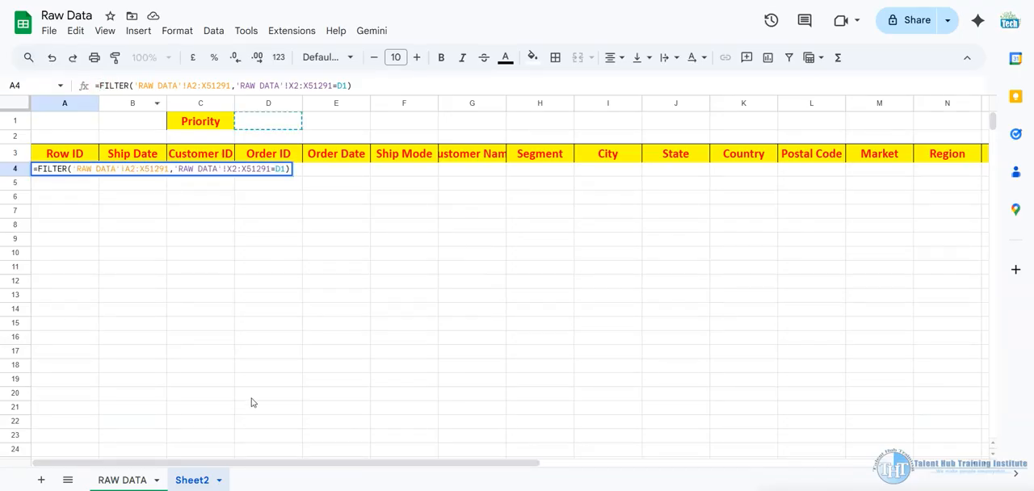
type("IF")
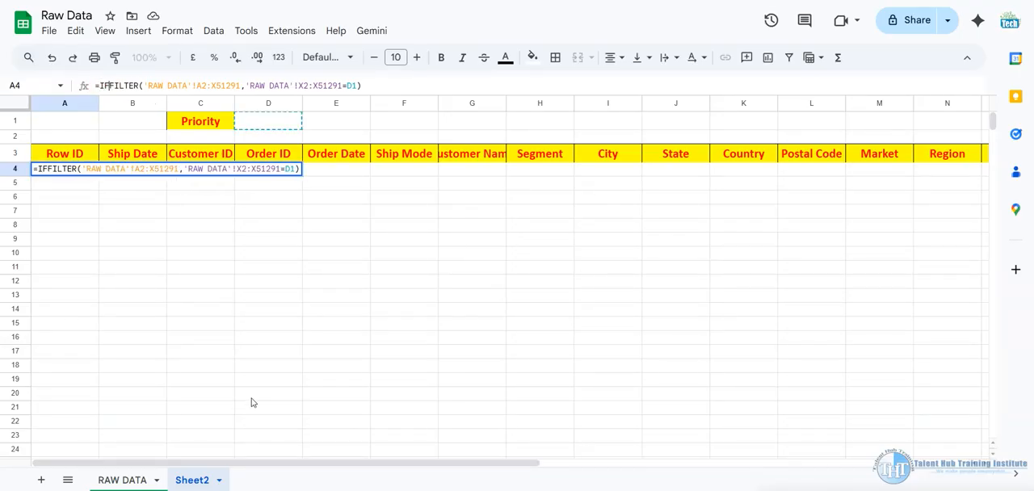
type("error")
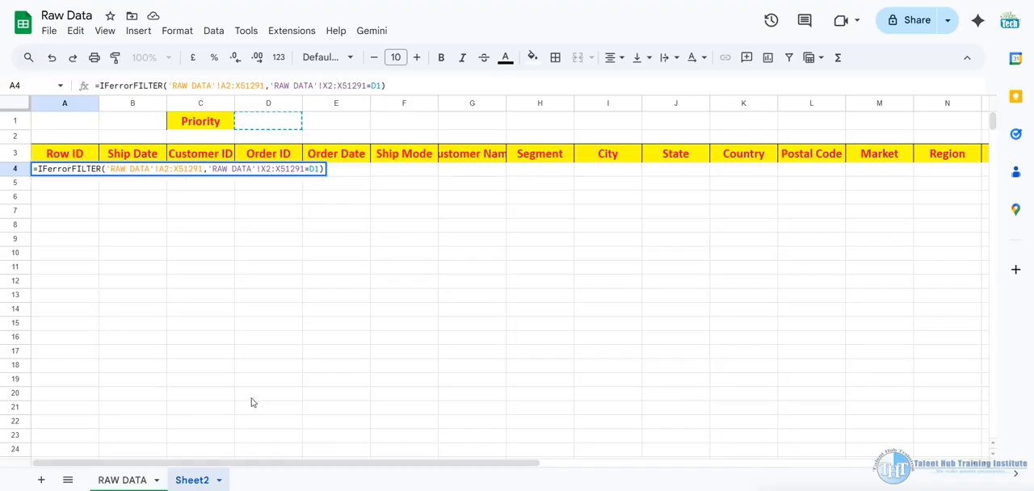
type("(")
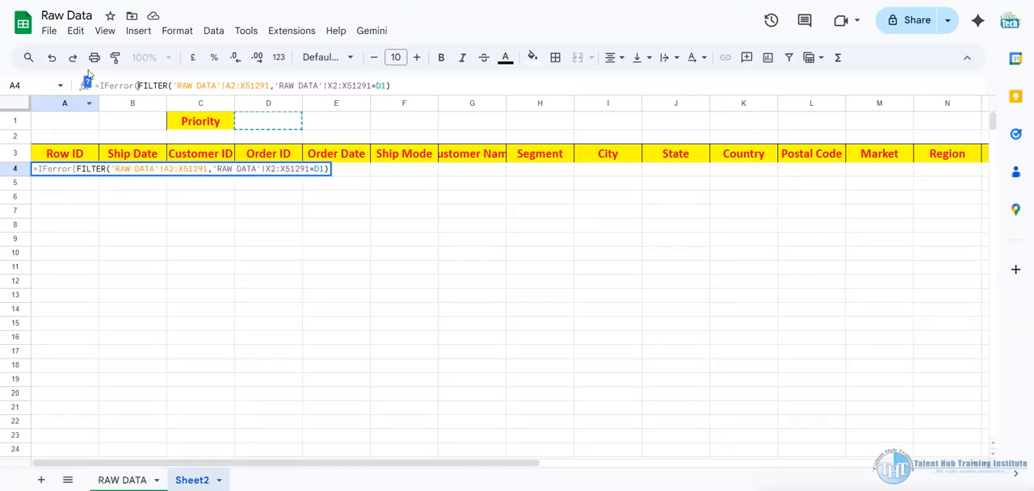
left_click(88, 84)
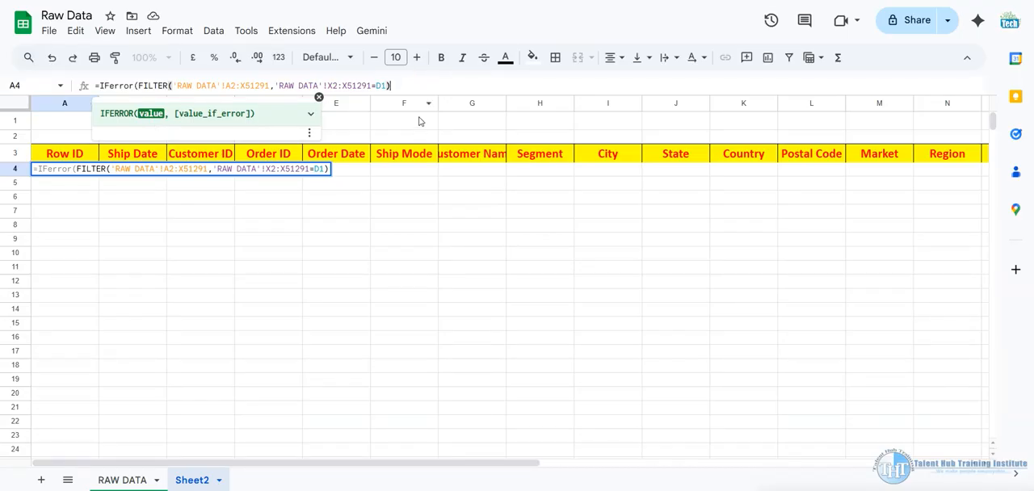
type(",")
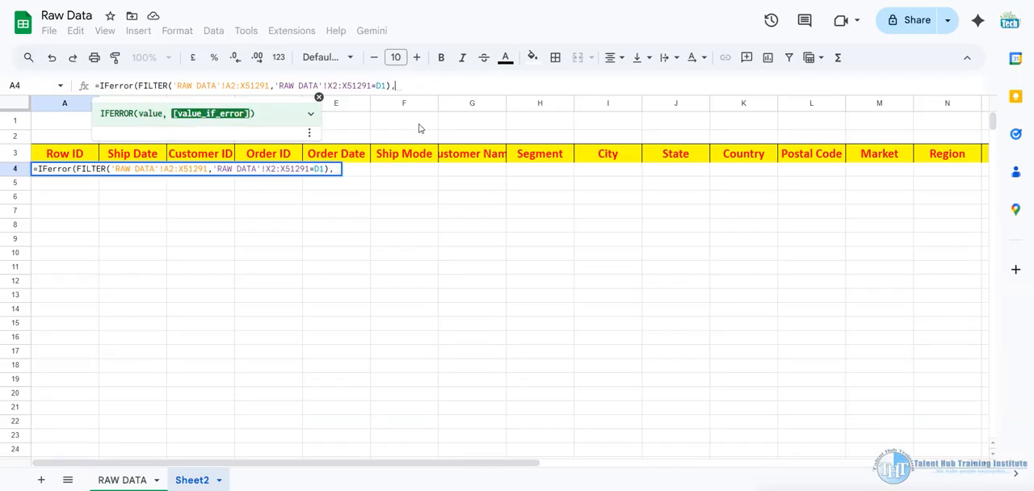
type("\"\"")
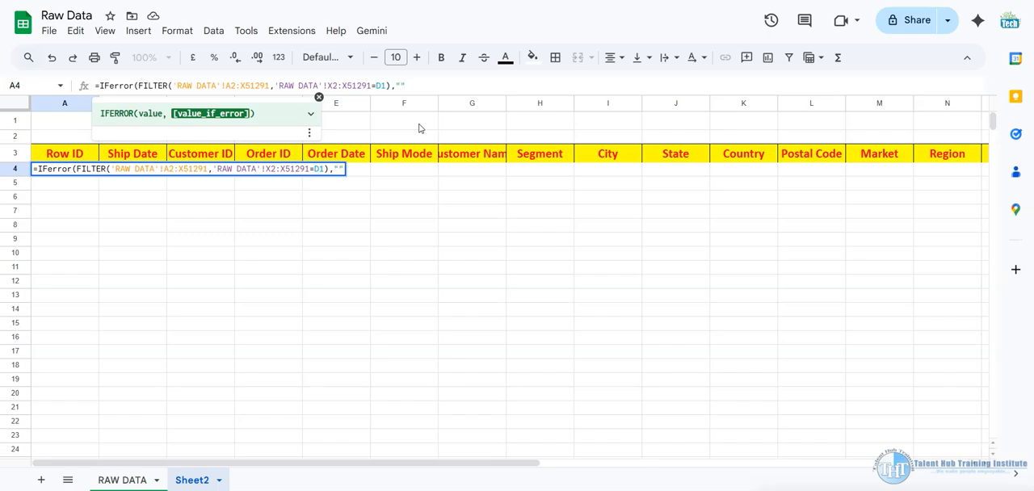
type(")")
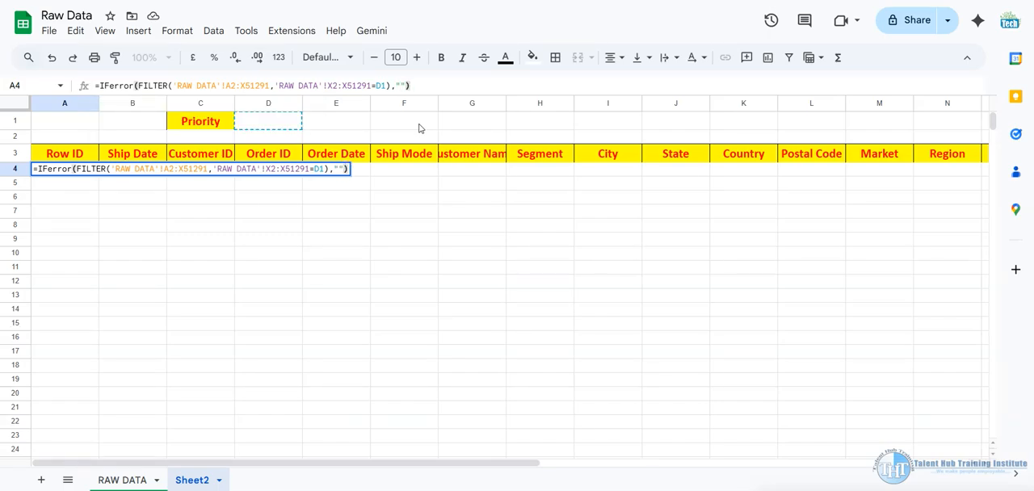
key("Return")
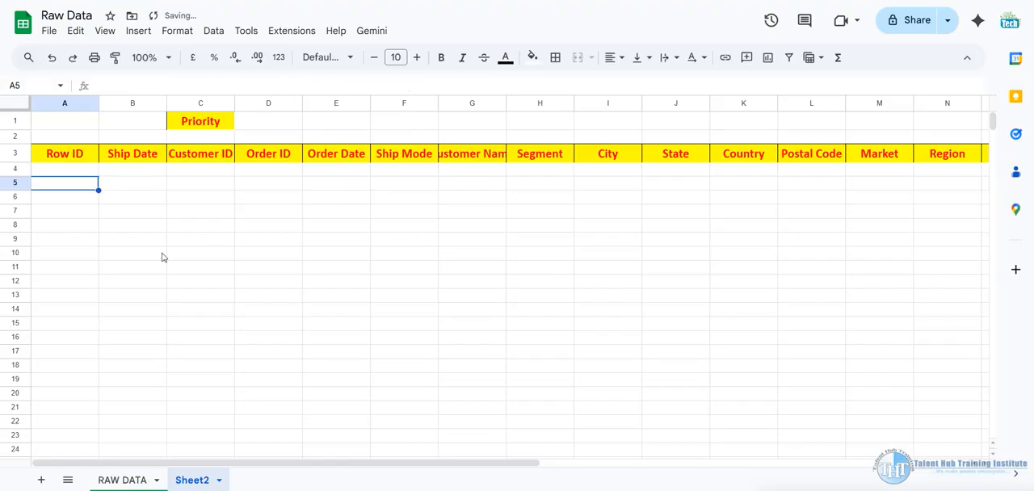
left_click(79, 170)
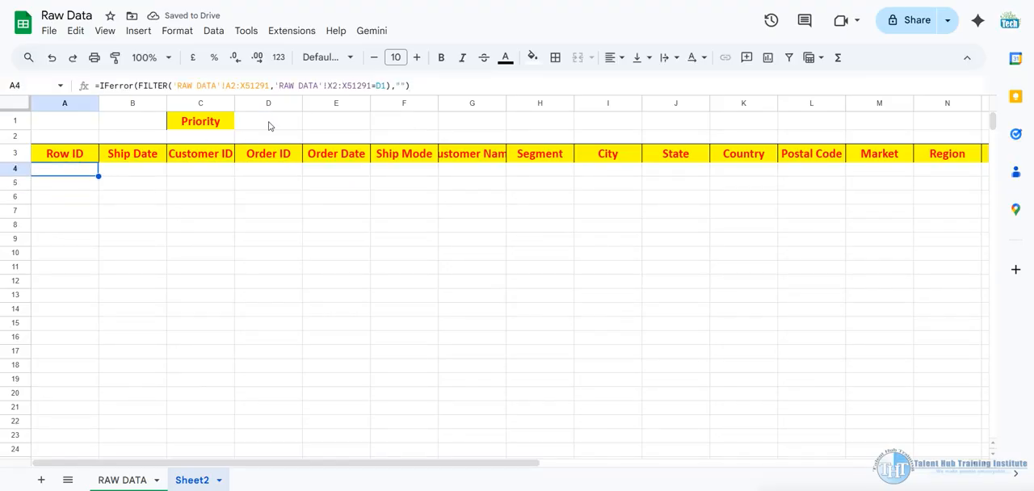
Enter high as the priority in D1 to test the IFERROR-wrapped FILTER formula
left_click(267, 123)
type("high")
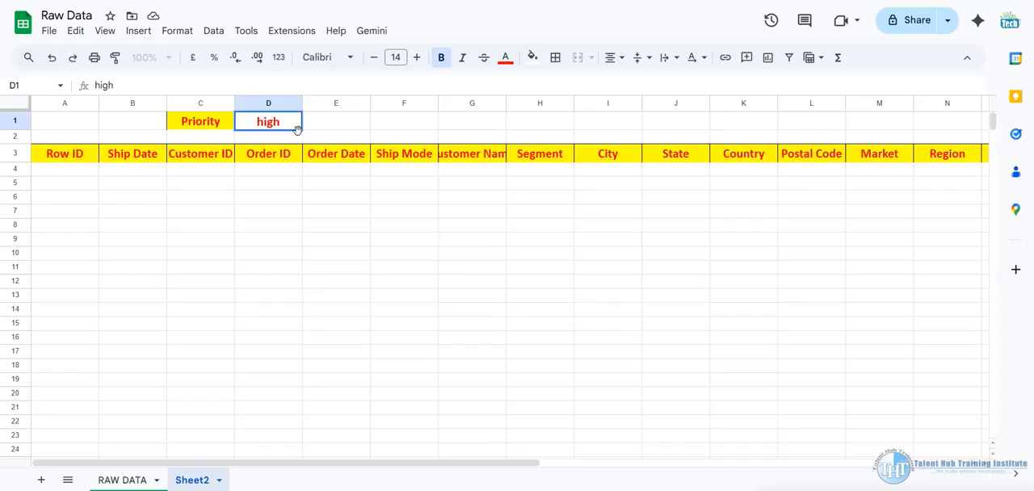
key("Return")
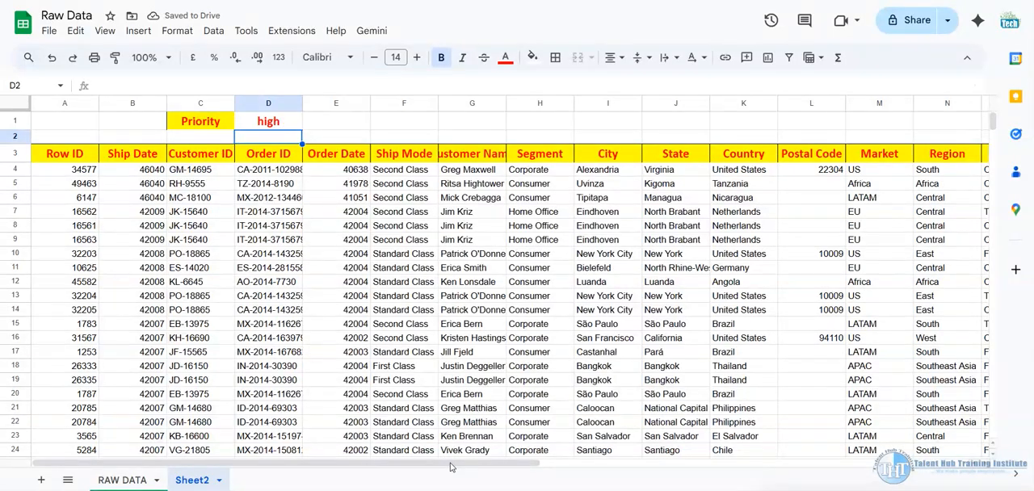
mouse_move(451, 468)
left_mouse_down()
mouse_move(879, 467)
mouse_move(451, 467)
left_mouse_up()
Set the priority in D1 to low and check the extracted records through the Order Priority column against the RAW DATA sheet
left_click(279, 123)
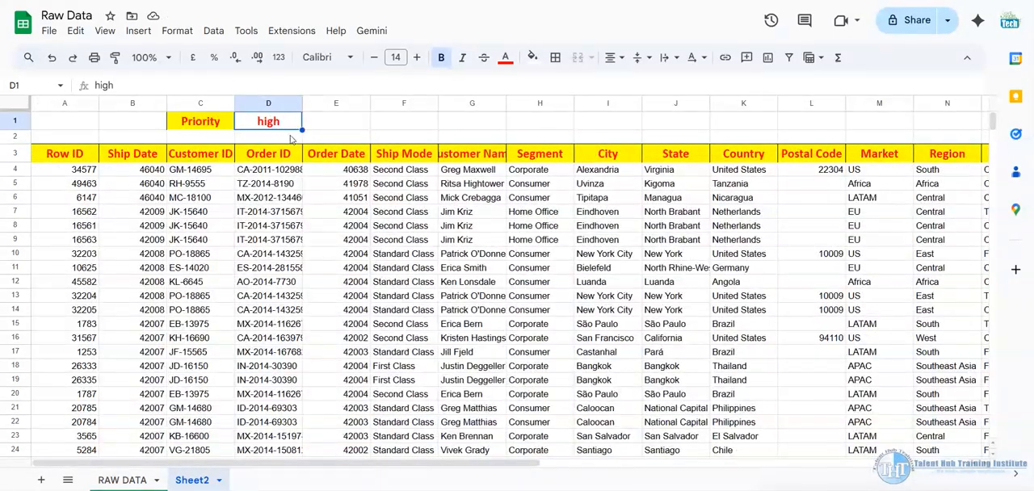
type("low")
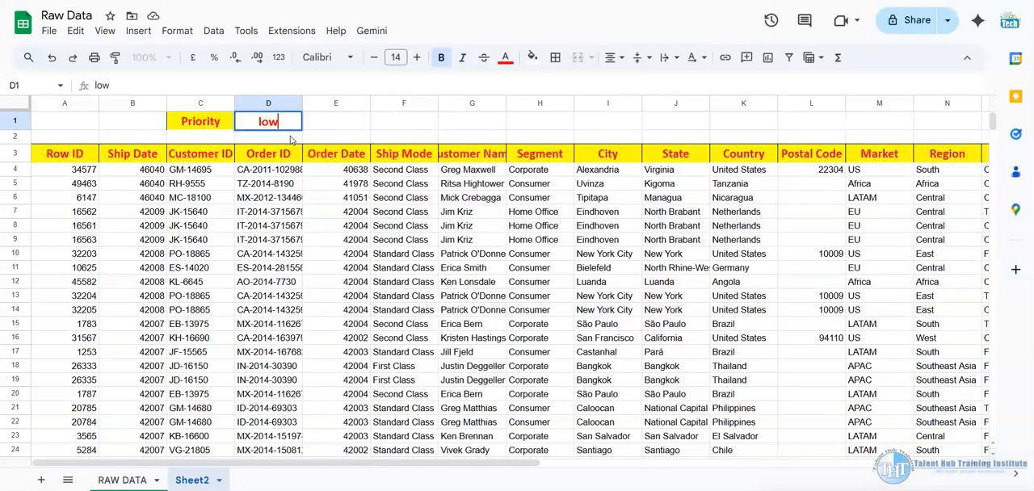
key("Return")
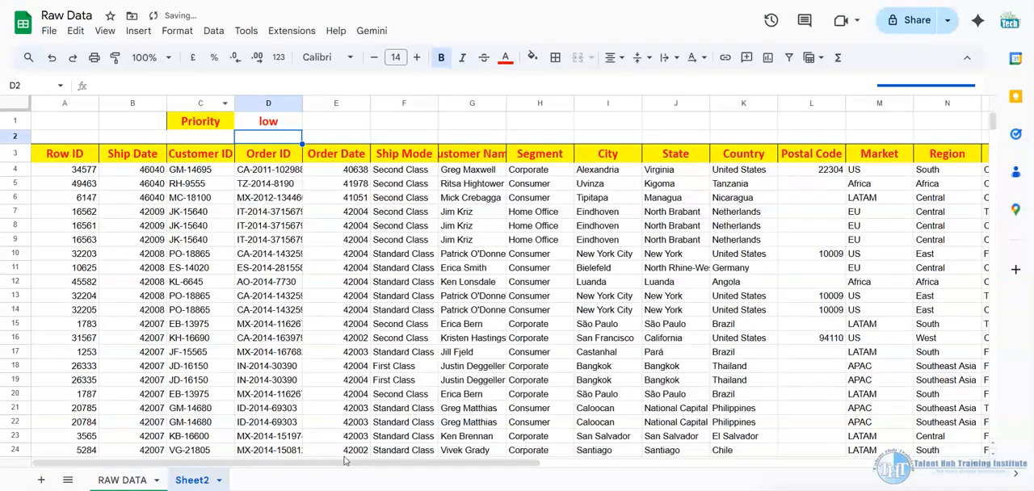
left_click_drag(344, 463, 842, 451)
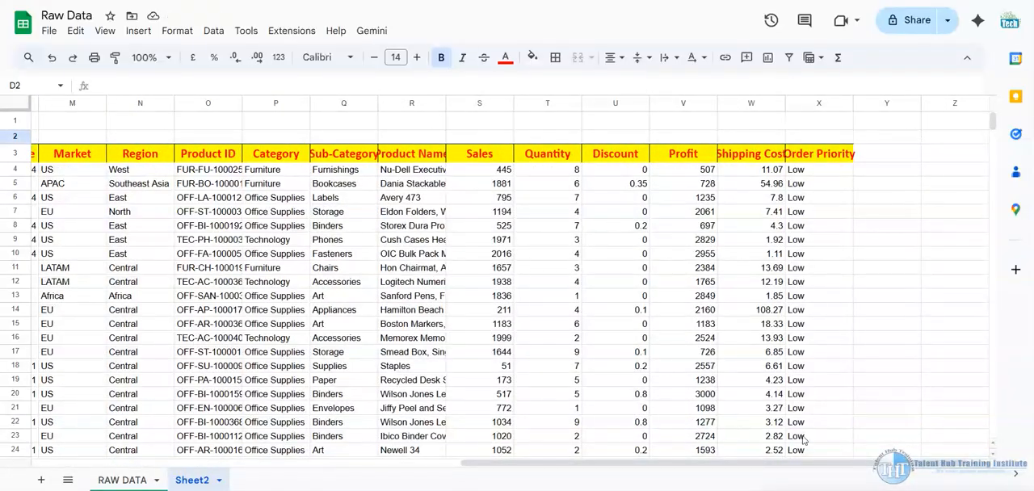
left_click_drag(718, 463, 290, 461)
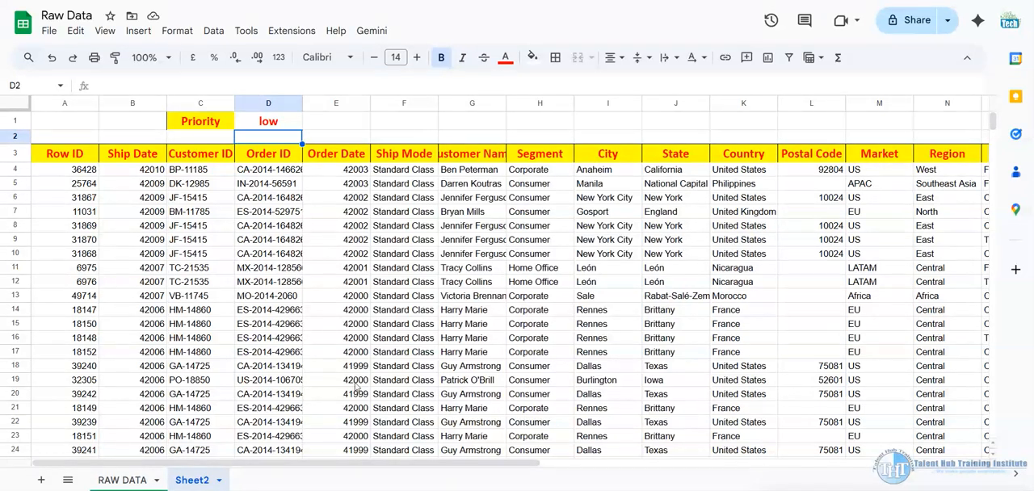
left_click(129, 482)
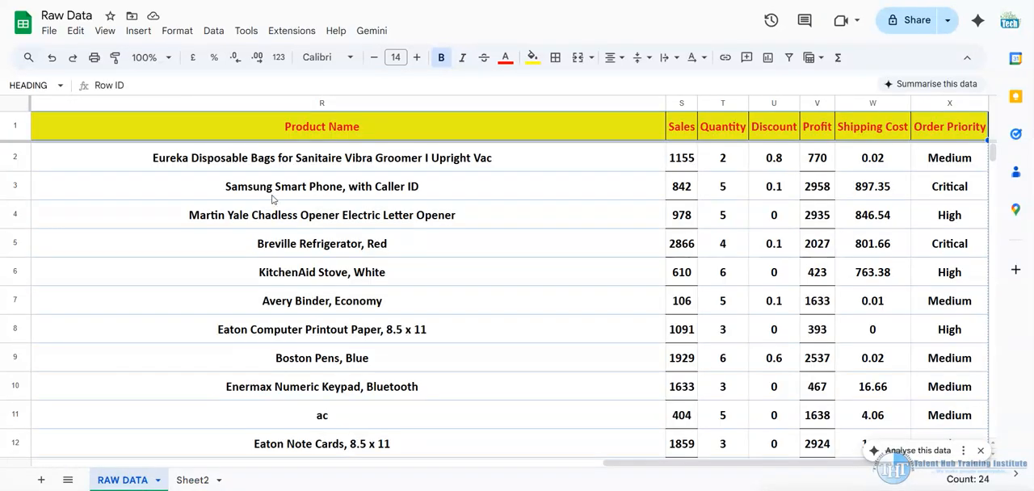
left_click(184, 481)
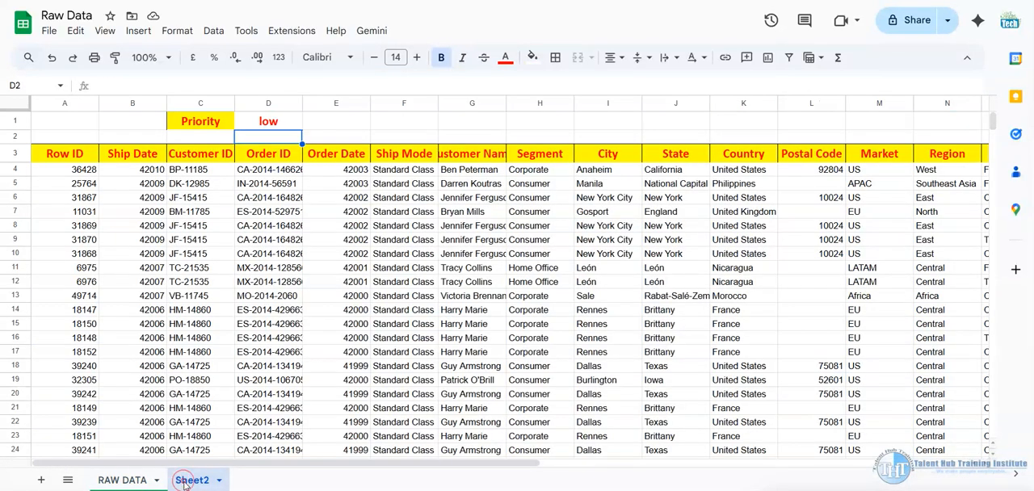